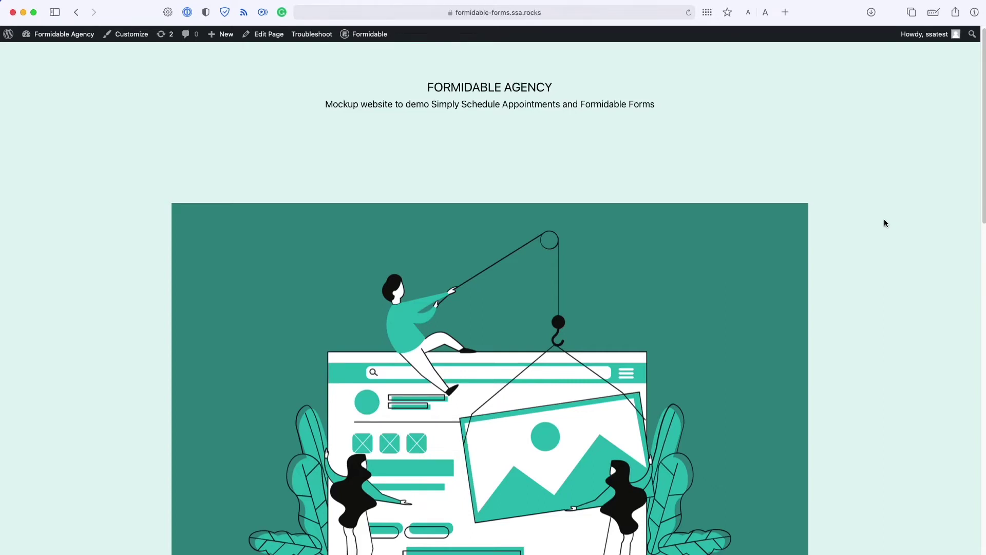
Scroll through the demo homepage to review the Get in Touch contact form
{"action": "scroll", "coordinate": [884, 223], "scroll_direction": "down", "scroll_amount": 1}
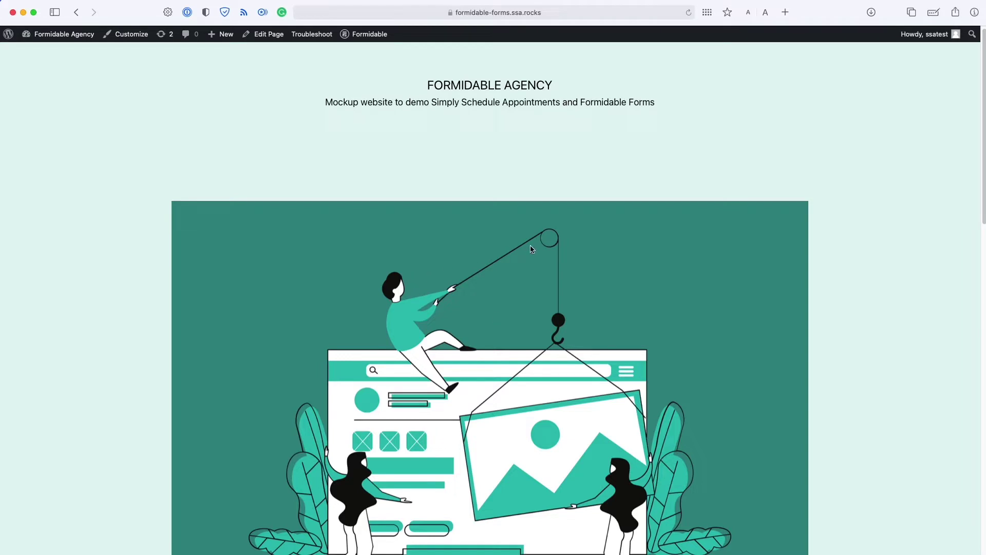
{"action": "scroll", "coordinate": [368, 312], "scroll_direction": "down", "scroll_amount": 5}
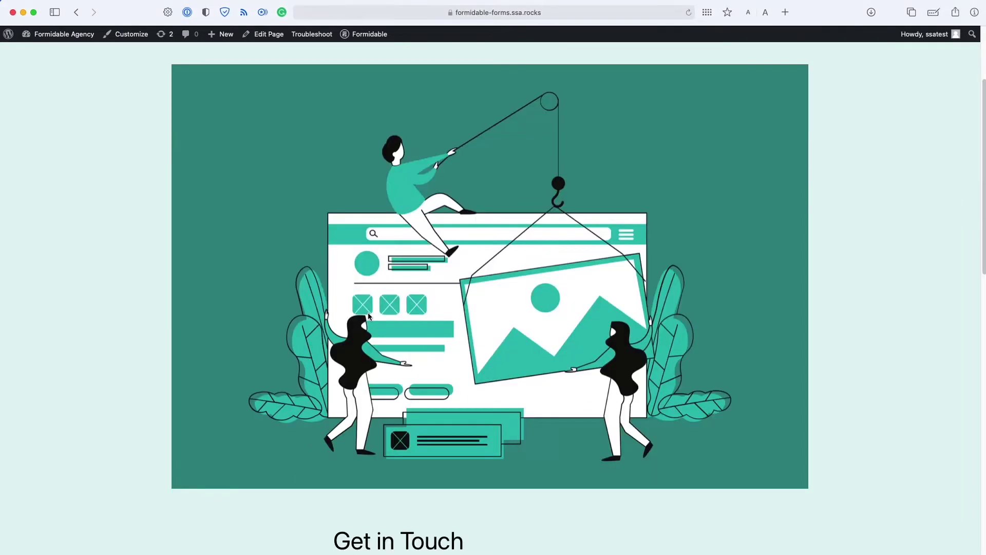
{"action": "scroll", "coordinate": [371, 318], "scroll_direction": "up", "scroll_amount": 5}
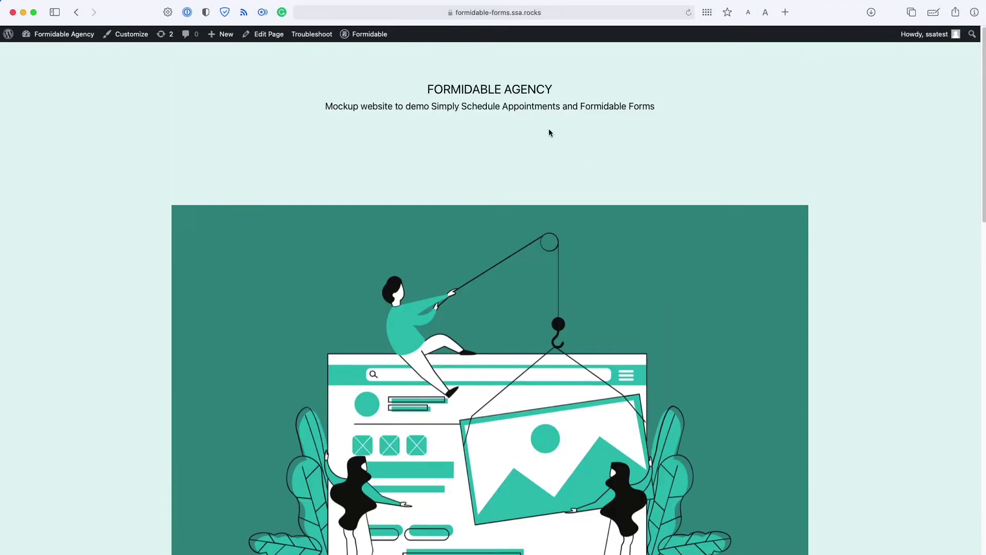
{"action": "scroll", "coordinate": [549, 132], "scroll_direction": "down", "scroll_amount": 3}
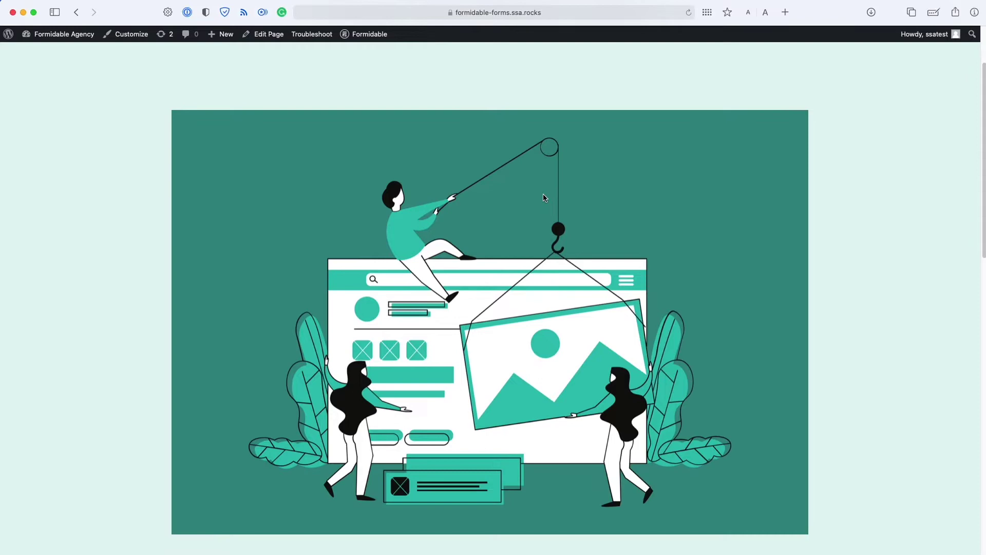
{"action": "scroll", "coordinate": [545, 197], "scroll_direction": "down", "scroll_amount": 15}
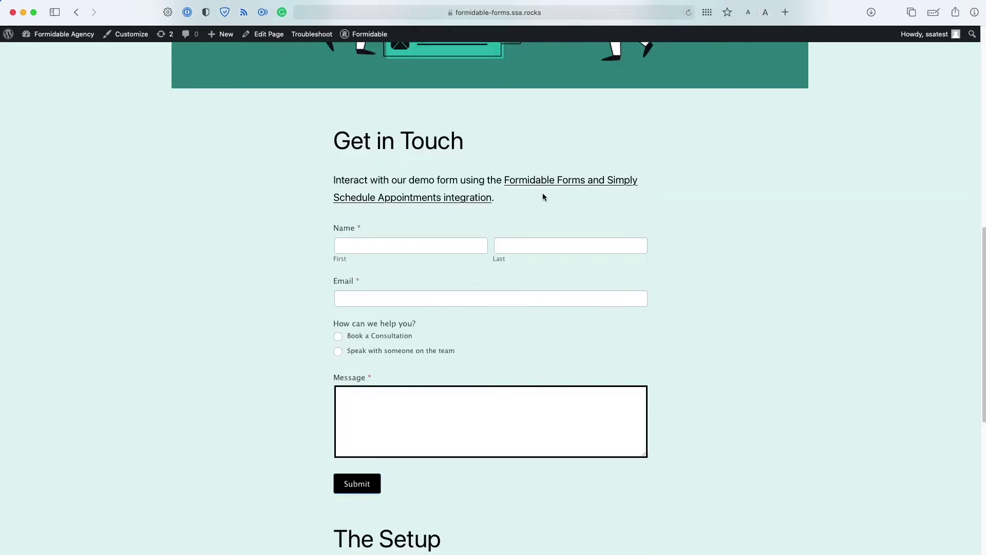
{"action": "scroll", "coordinate": [543, 194], "scroll_direction": "down", "scroll_amount": 3}
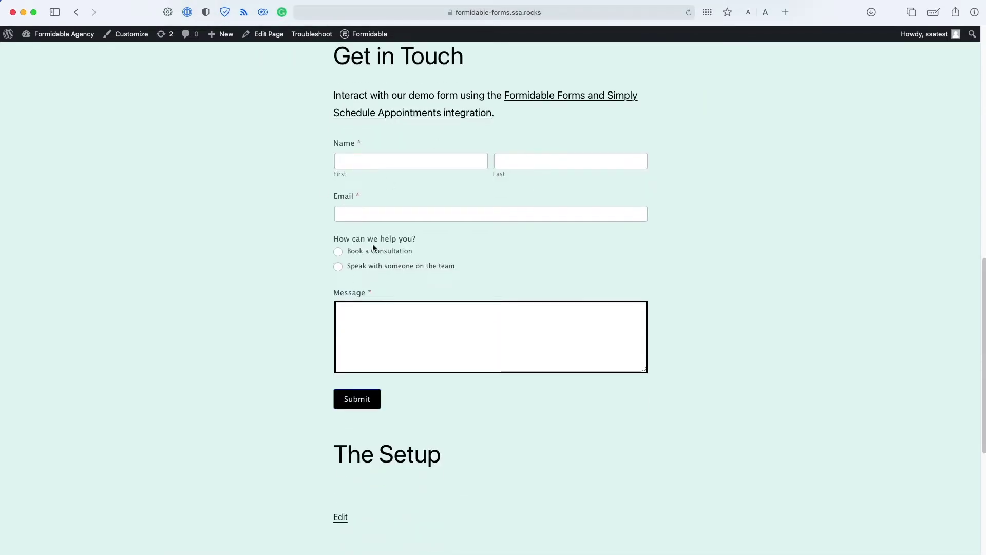
{"action": "scroll", "coordinate": [479, 296], "scroll_direction": "up", "scroll_amount": 1}
{"action": "scroll", "coordinate": [480, 297], "scroll_direction": "up", "scroll_amount": 1}
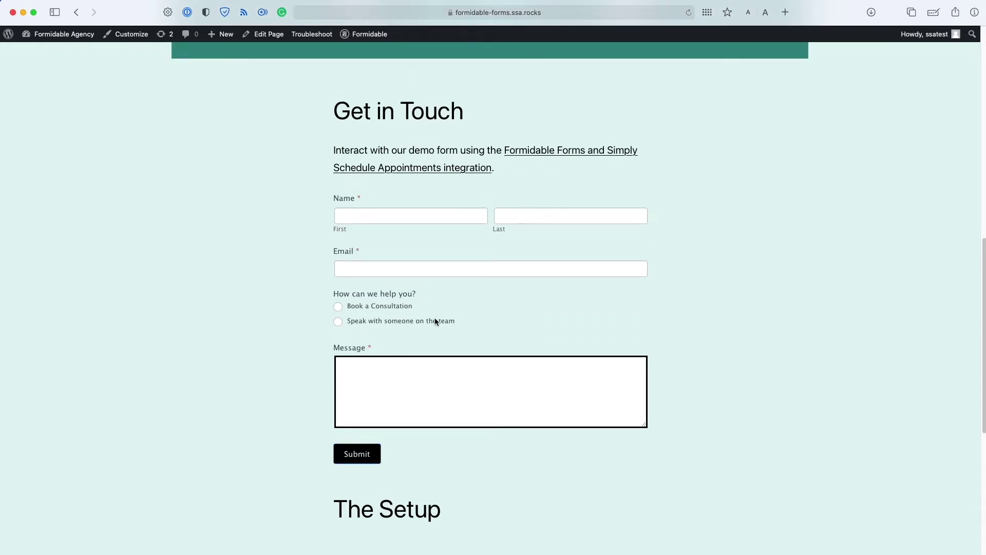
{"action": "scroll", "coordinate": [429, 309], "scroll_direction": "down", "scroll_amount": 1}
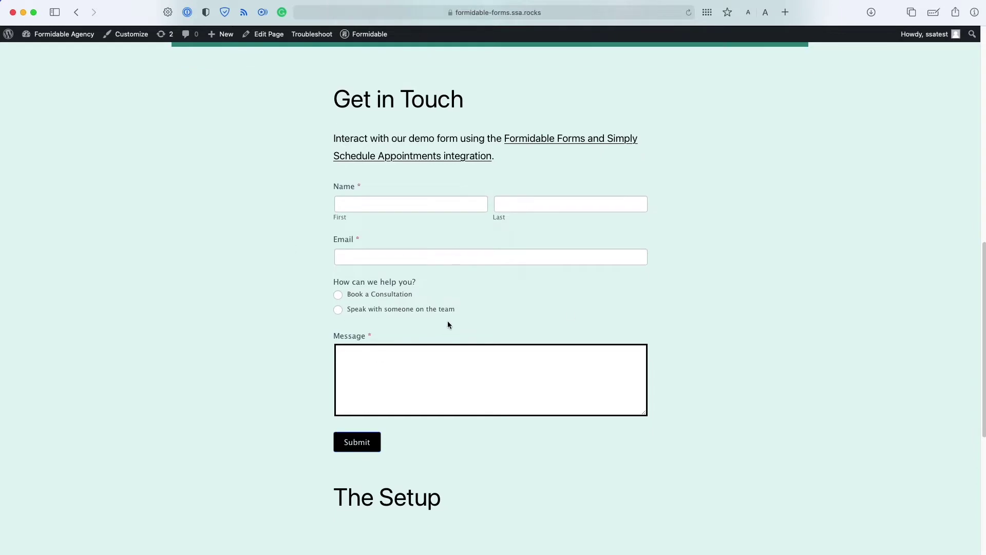
{"action": "scroll", "coordinate": [369, 310], "scroll_direction": "down", "scroll_amount": 1}
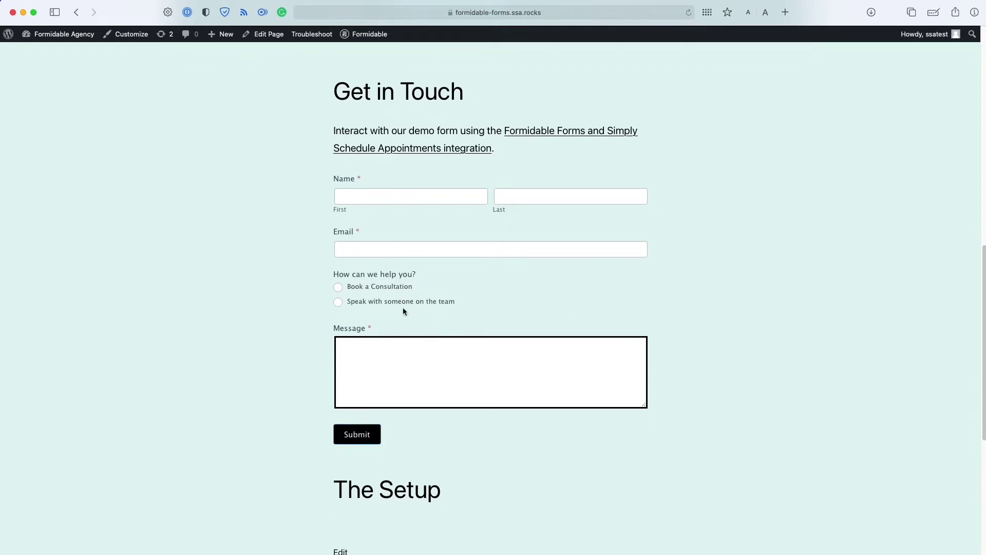
{"action": "scroll", "coordinate": [403, 311], "scroll_direction": "down", "scroll_amount": 10}
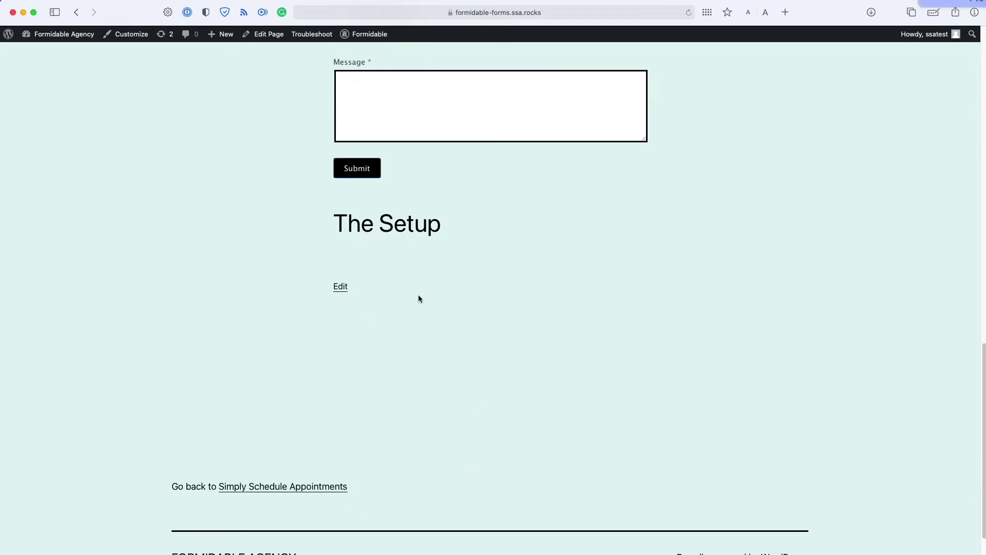
{"action": "scroll", "coordinate": [414, 309], "scroll_direction": "up", "scroll_amount": 20}
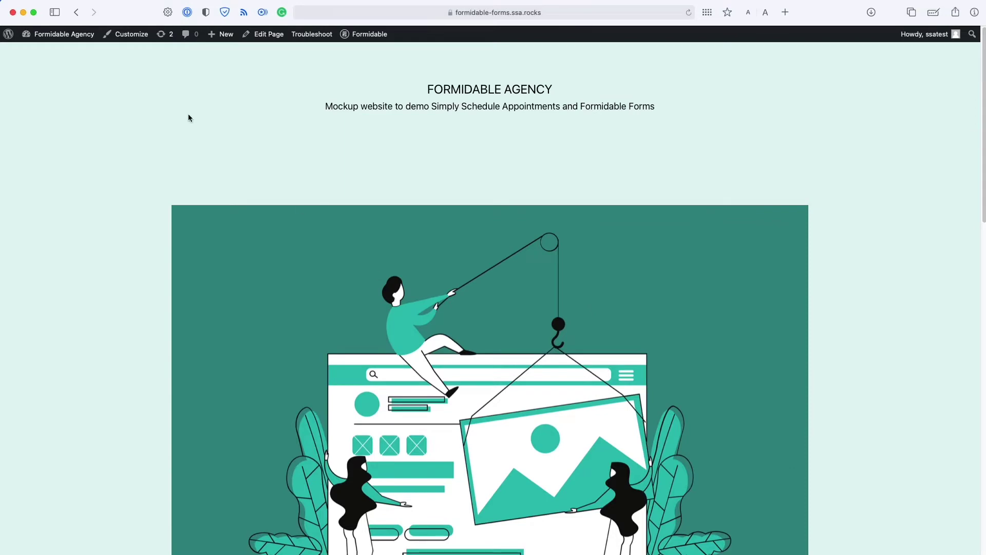
Go to the WordPress admin Dashboard and view the Formidable and Appointments sidebar menus
{"action": "left_click", "coordinate": [70, 35]}
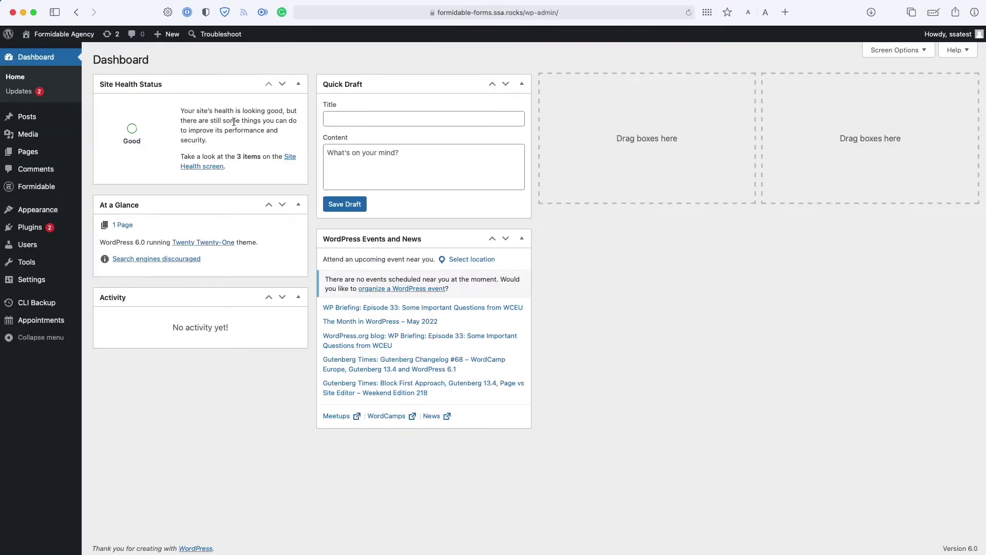
{"action": "mouse_move", "coordinate": [50, 187]}
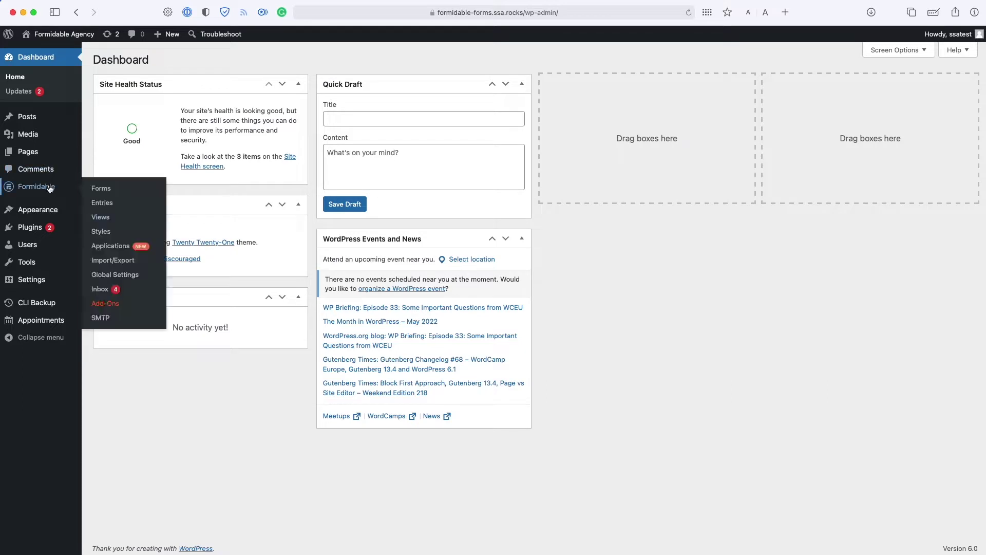
{"action": "mouse_move", "coordinate": [66, 321]}
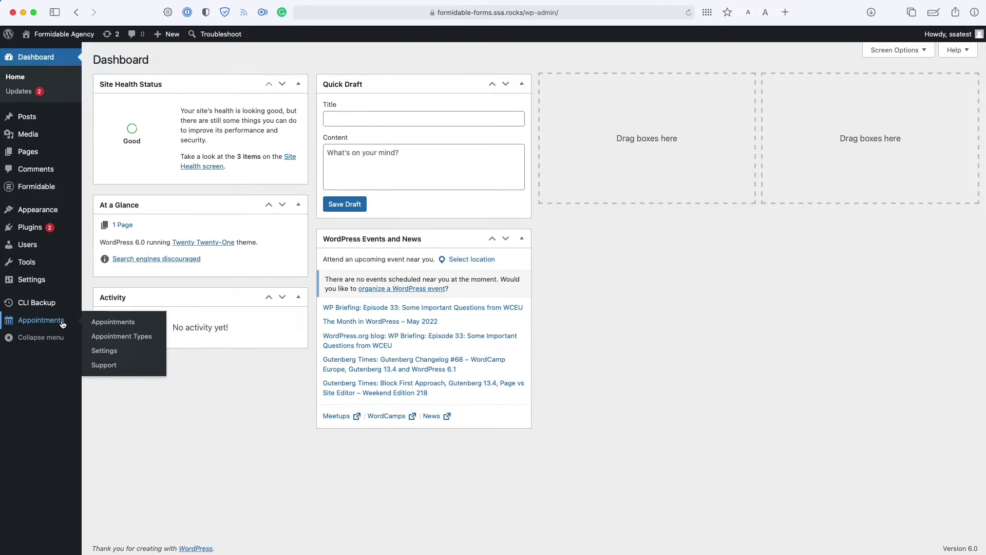
Open Simply Schedule Appointments, review its appointment types, then view the Settings cards down to Team
{"action": "left_click", "coordinate": [63, 324]}
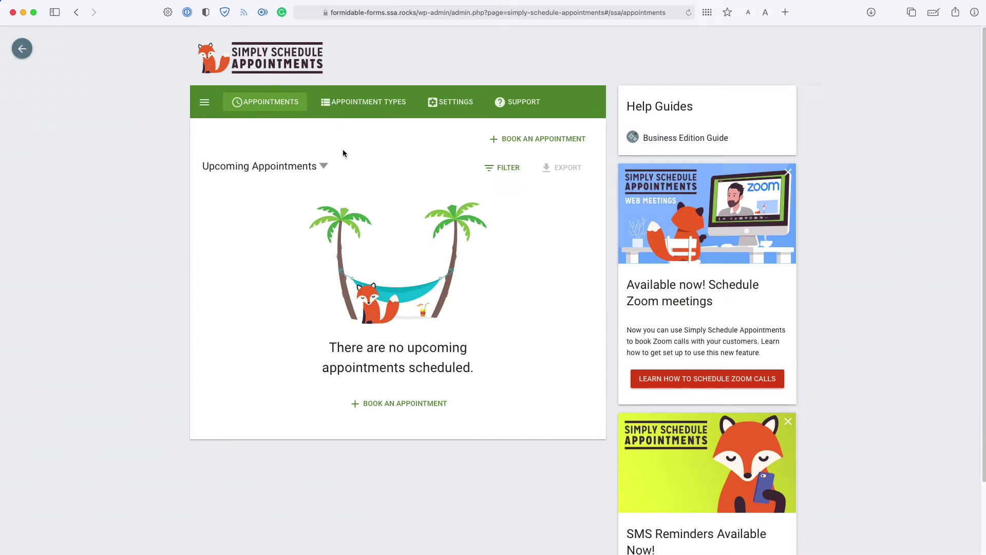
{"action": "left_click", "coordinate": [353, 103]}
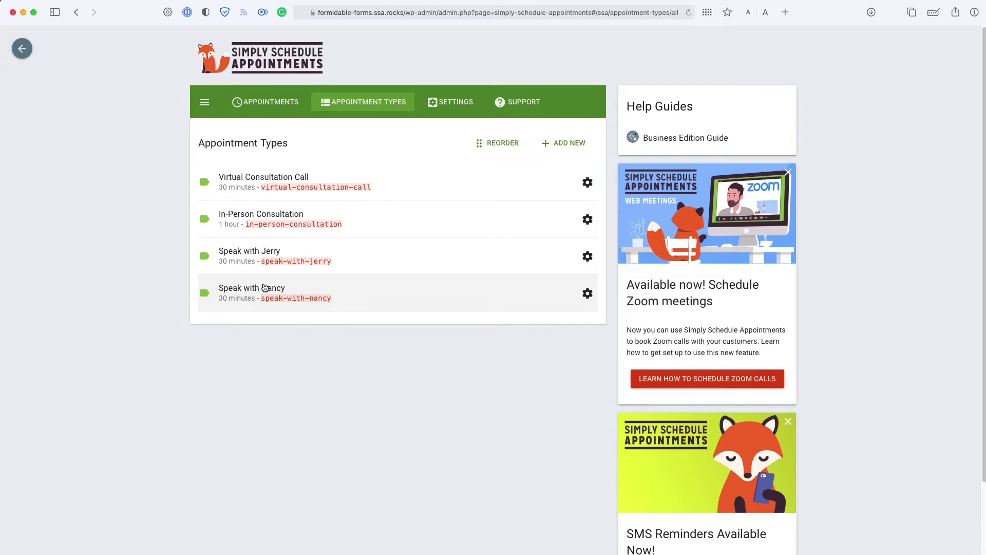
{"action": "left_click", "coordinate": [452, 99]}
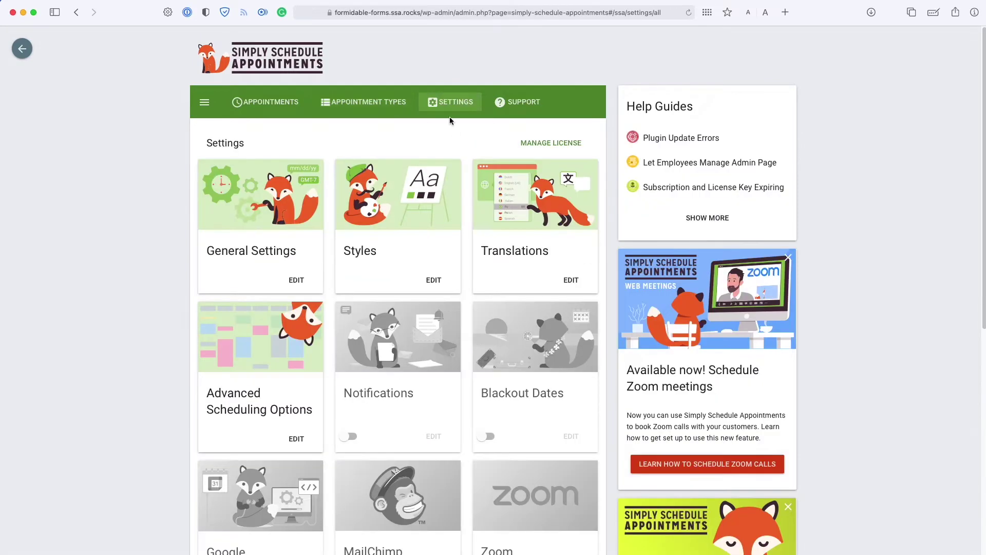
{"action": "scroll", "coordinate": [437, 149], "scroll_direction": "down", "scroll_amount": 8}
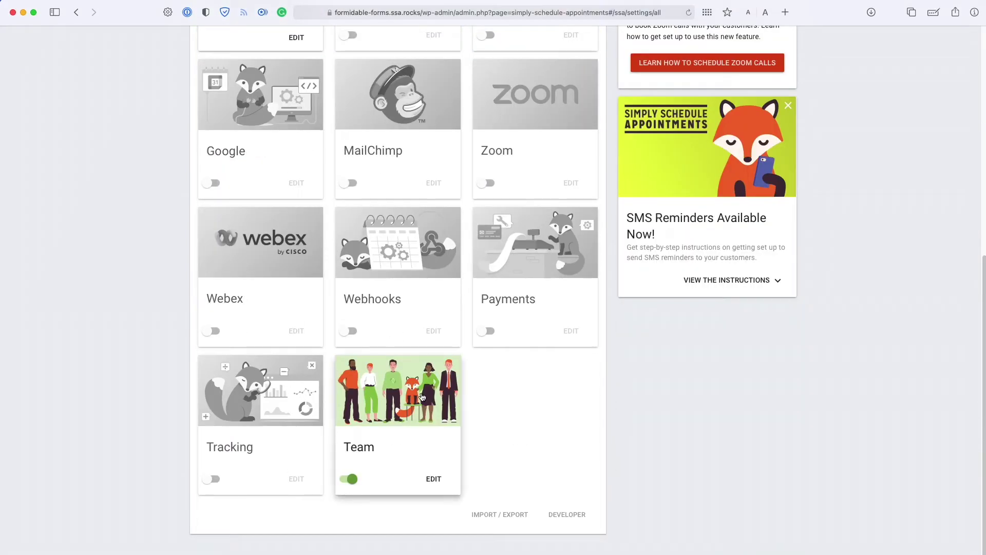
Open the first team member's profile from Team settings and compare its Permissions and Availability tabs
{"action": "left_click", "coordinate": [428, 422]}
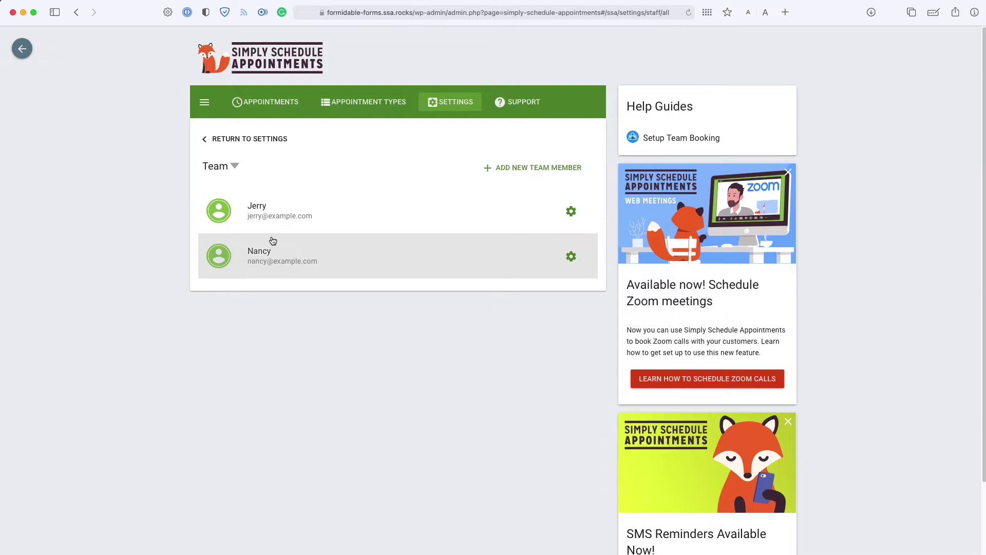
{"action": "left_click", "coordinate": [275, 222]}
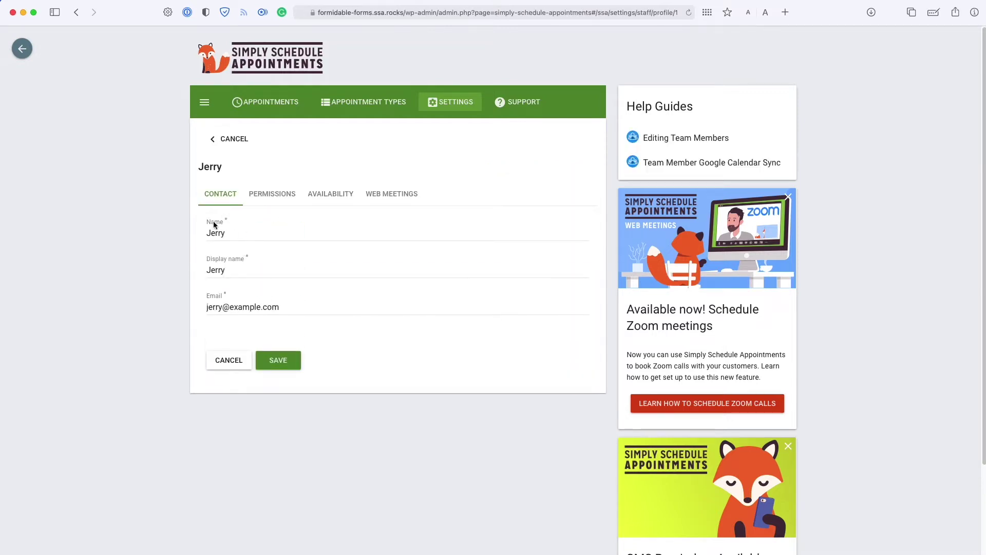
{"action": "left_click", "coordinate": [274, 194]}
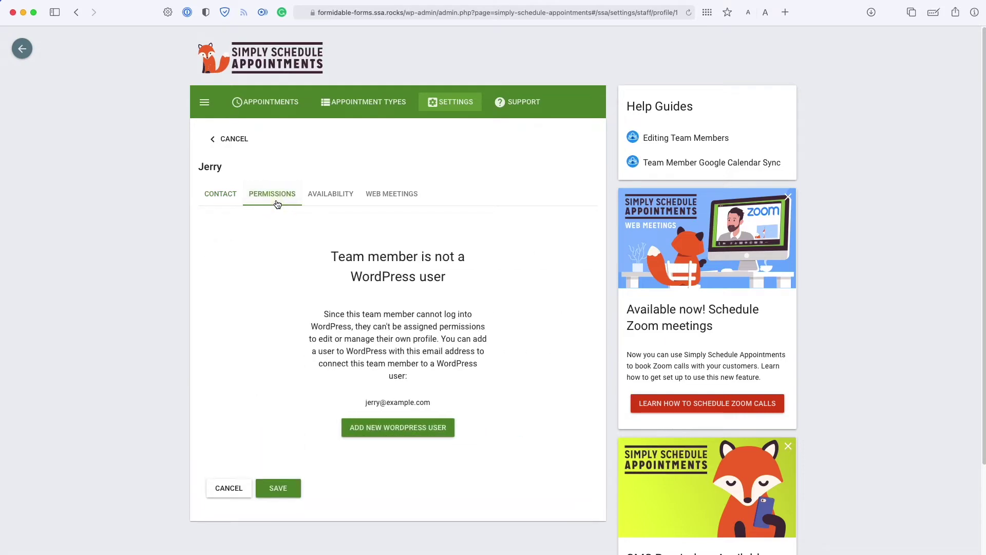
{"action": "left_click", "coordinate": [346, 194]}
{"action": "left_click", "coordinate": [273, 193]}
{"action": "left_click", "coordinate": [329, 195]}
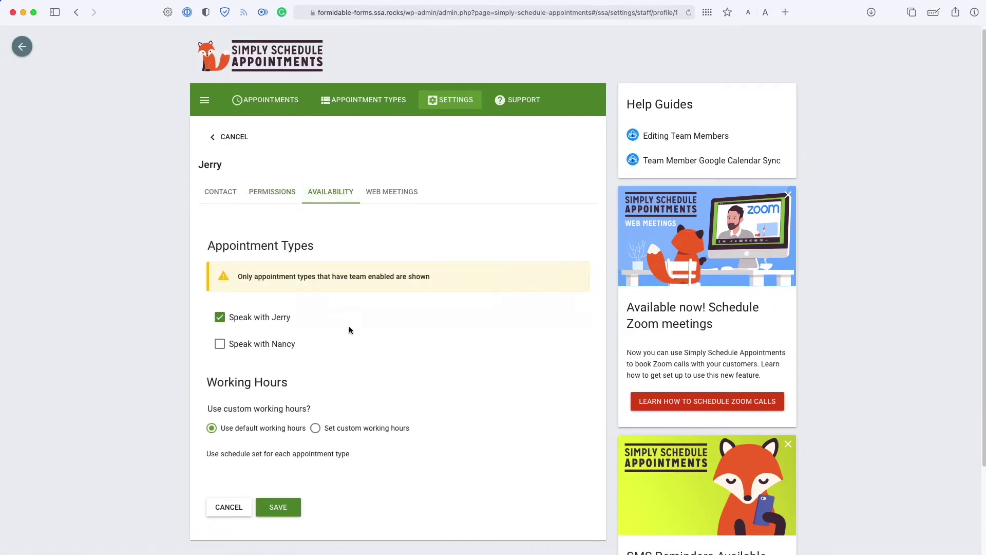
Give the team member custom working hours (weekdays 9 am–12 pm, 1–5 pm) and review its tabs
{"action": "scroll", "coordinate": [359, 359], "scroll_direction": "down", "scroll_amount": 1}
{"action": "left_click", "coordinate": [373, 411]}
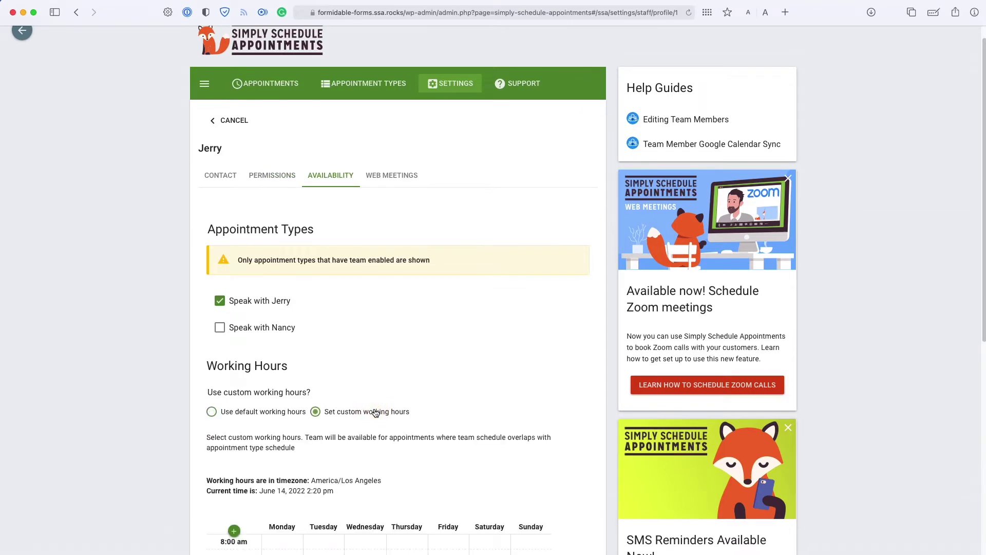
{"action": "scroll", "coordinate": [374, 408], "scroll_direction": "down", "scroll_amount": 5}
{"action": "scroll", "coordinate": [372, 390], "scroll_direction": "up", "scroll_amount": 4}
{"action": "left_click", "coordinate": [380, 167]}
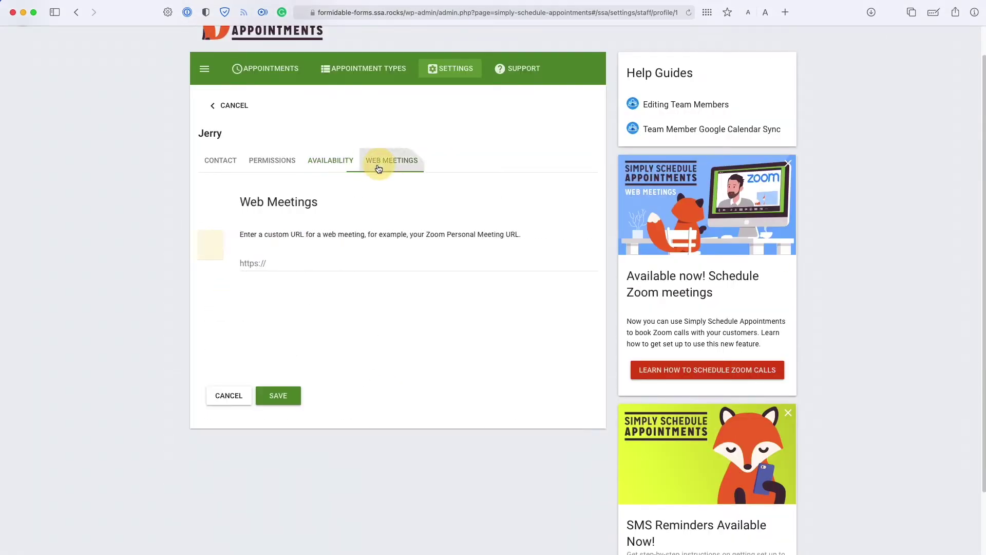
{"action": "left_click", "coordinate": [331, 169]}
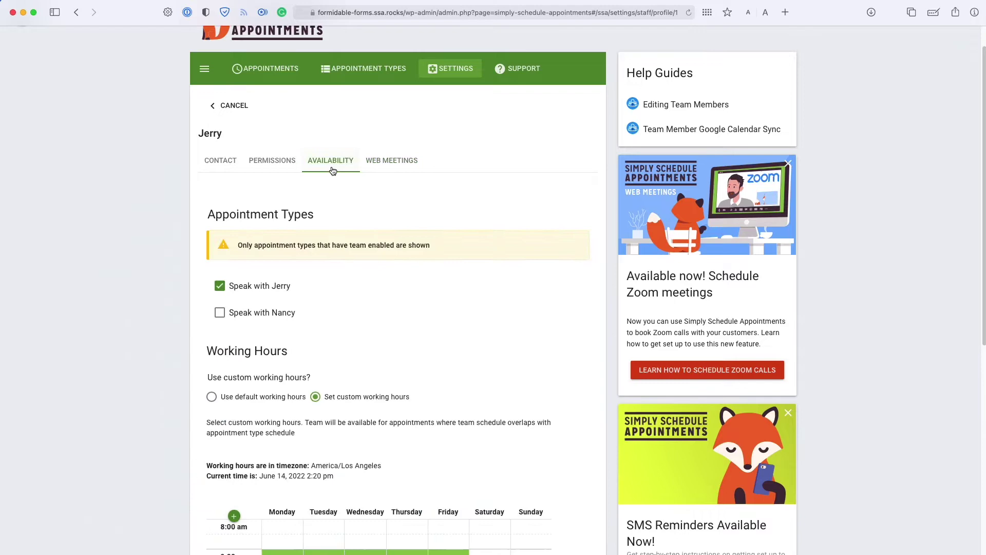
{"action": "left_click", "coordinate": [276, 163]}
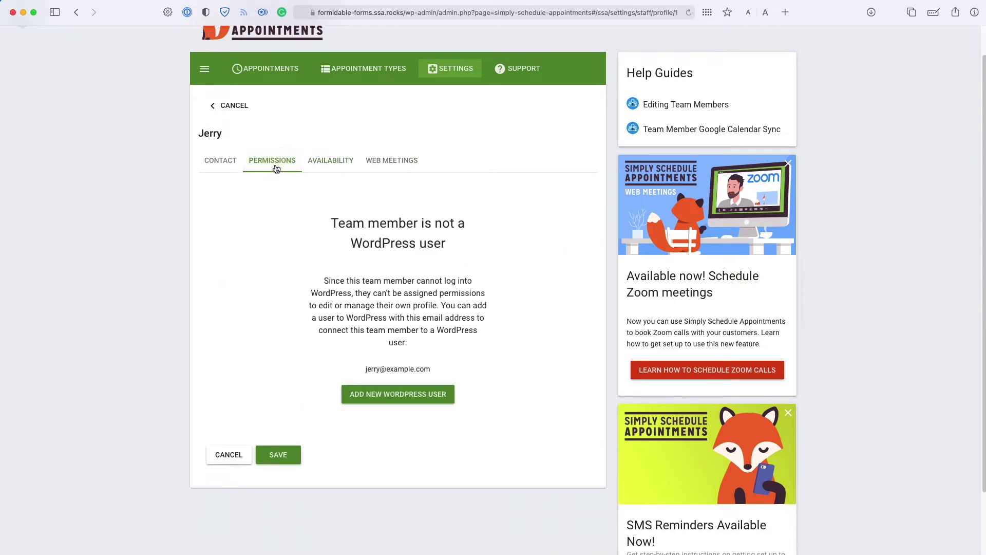
{"action": "left_click", "coordinate": [312, 170]}
{"action": "scroll", "coordinate": [311, 190], "scroll_direction": "down", "scroll_amount": 3}
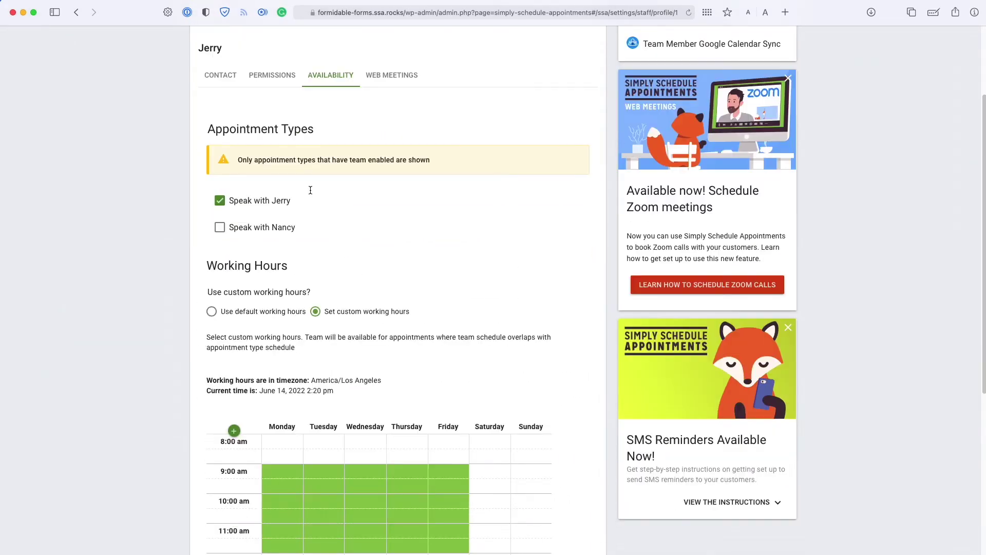
{"action": "scroll", "coordinate": [326, 224], "scroll_direction": "down", "scroll_amount": 8}
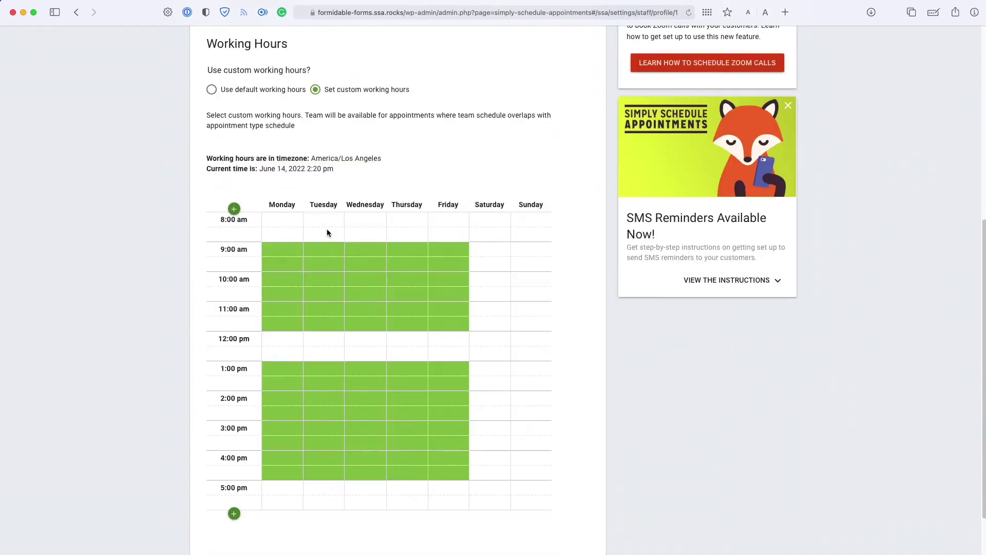
{"action": "scroll", "coordinate": [331, 234], "scroll_direction": "up", "scroll_amount": 10}
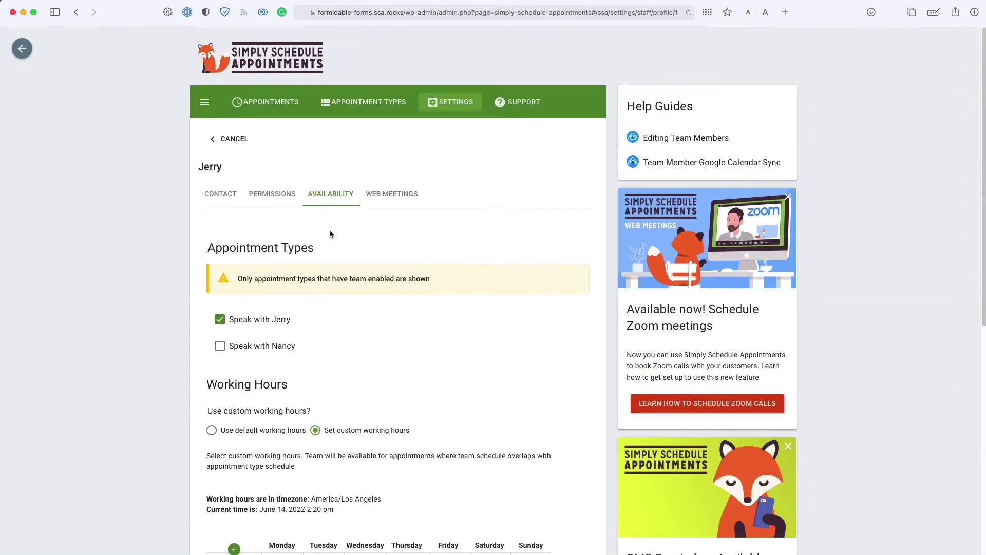
Leave the team member's page without saving and open the Virtual Consultation Call appointment type
{"action": "key", "text": "super+Left"}
{"action": "left_click", "coordinate": [617, 324]}
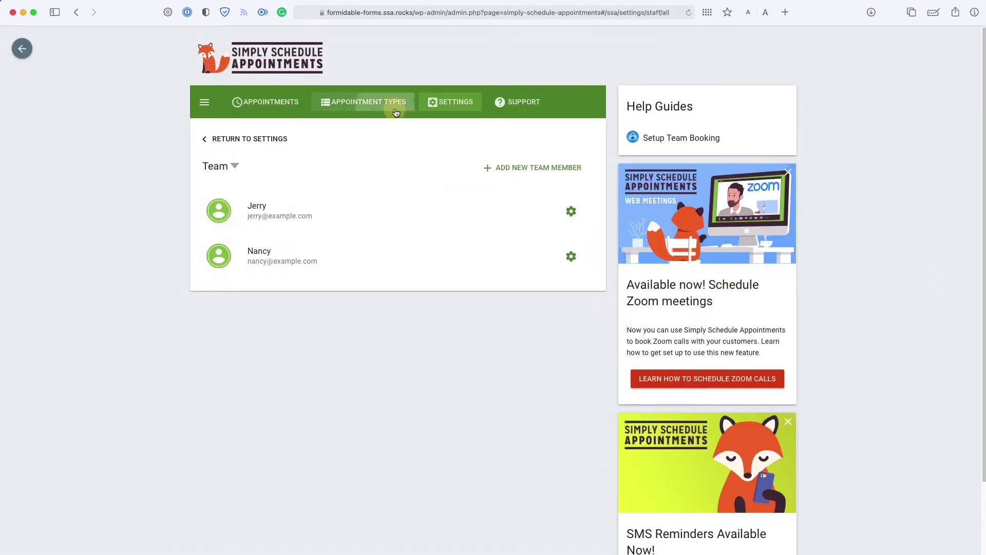
{"action": "left_click", "coordinate": [395, 107]}
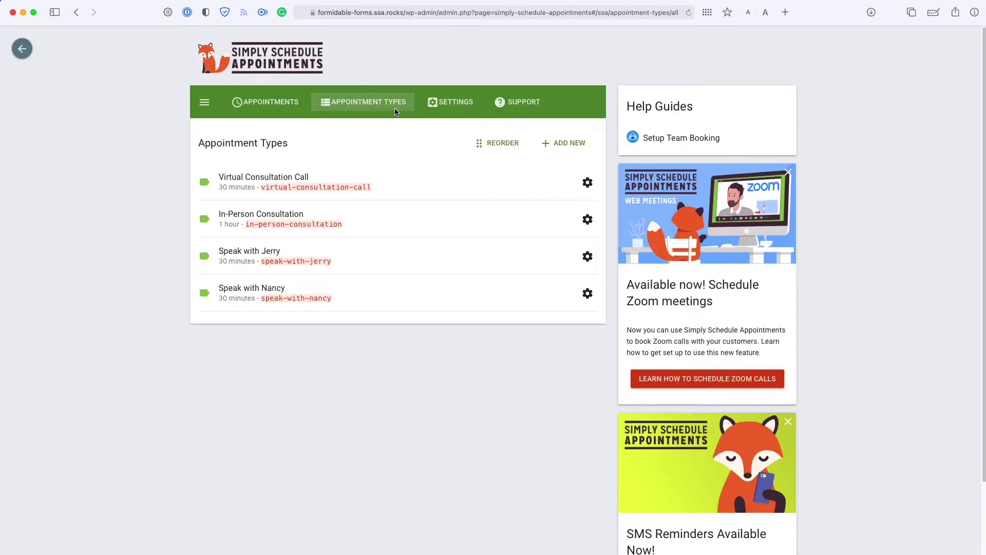
{"action": "left_click", "coordinate": [416, 189]}
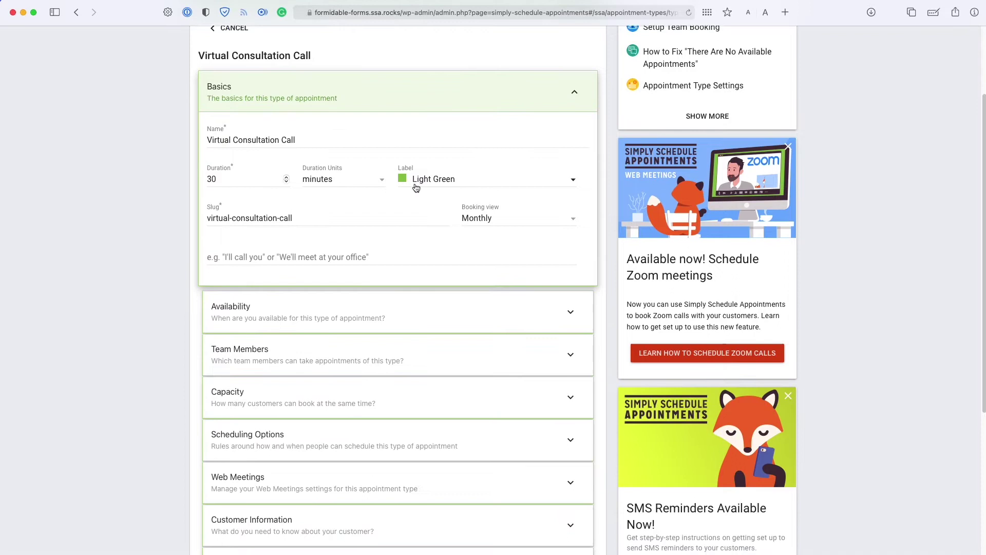
Check the booking view choices and keep the booking view set to Monthly
{"action": "scroll", "coordinate": [437, 287], "scroll_direction": "up", "scroll_amount": 3}
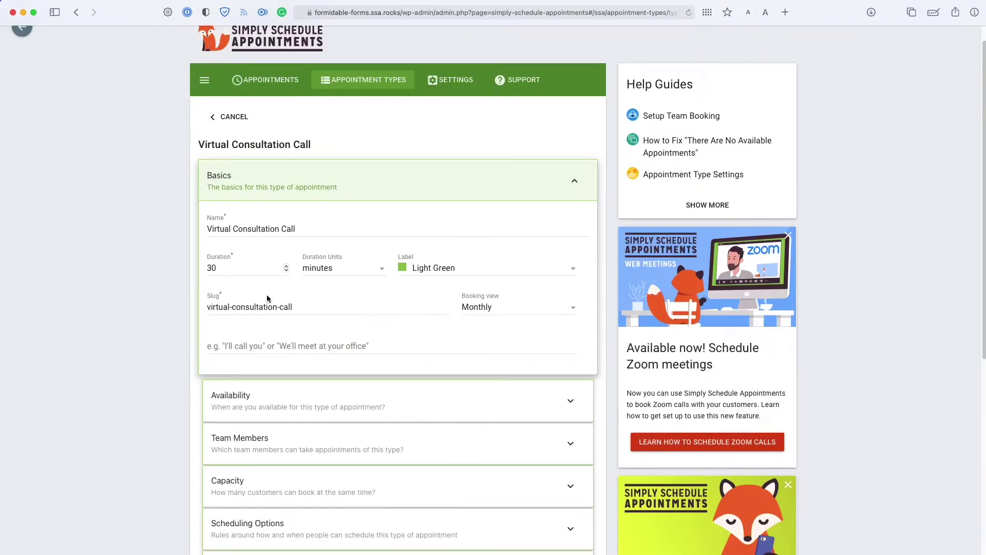
{"action": "left_click", "coordinate": [509, 319]}
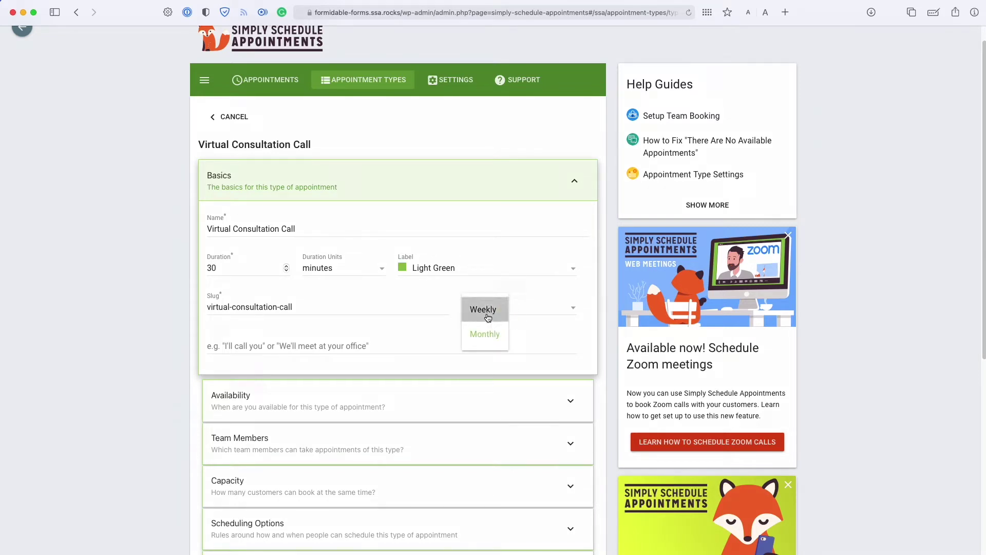
{"action": "left_click", "coordinate": [546, 310]}
{"action": "scroll", "coordinate": [541, 312], "scroll_direction": "down", "scroll_amount": 1}
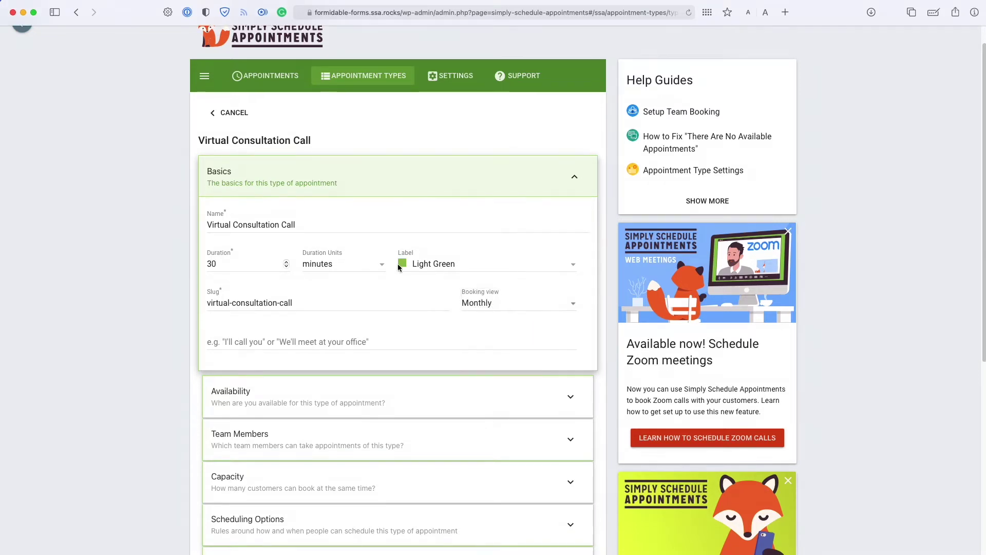
Expand and review the Virtual Consultation Call's availability schedule
{"action": "left_click", "coordinate": [375, 392]}
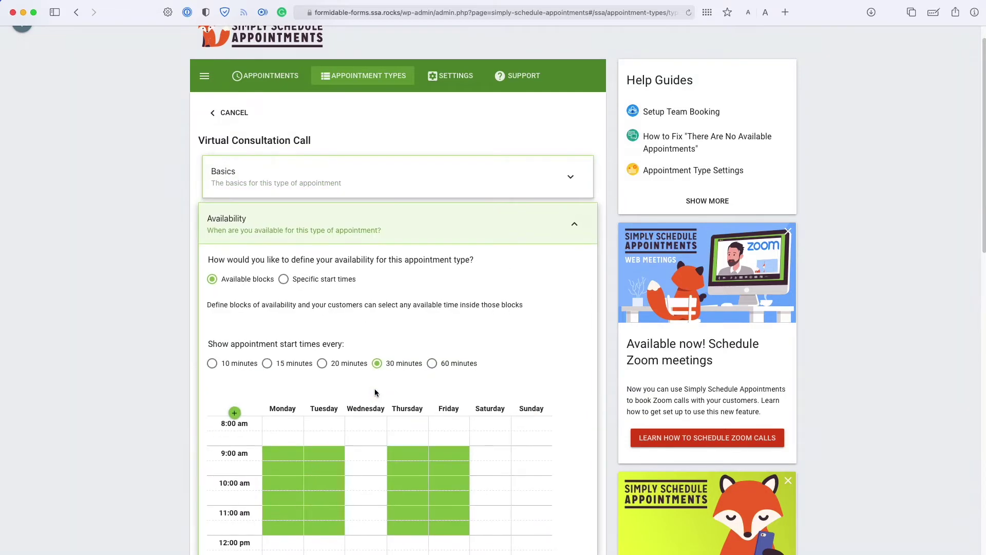
{"action": "scroll", "coordinate": [378, 391], "scroll_direction": "down", "scroll_amount": 5}
{"action": "scroll", "coordinate": [379, 393], "scroll_direction": "down", "scroll_amount": 3}
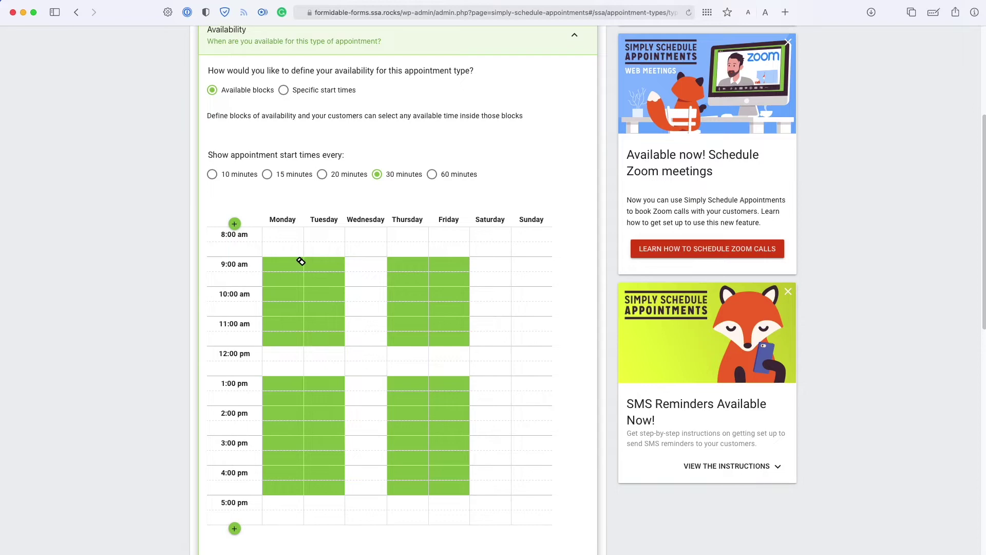
{"action": "scroll", "coordinate": [337, 301], "scroll_direction": "up", "scroll_amount": 1}
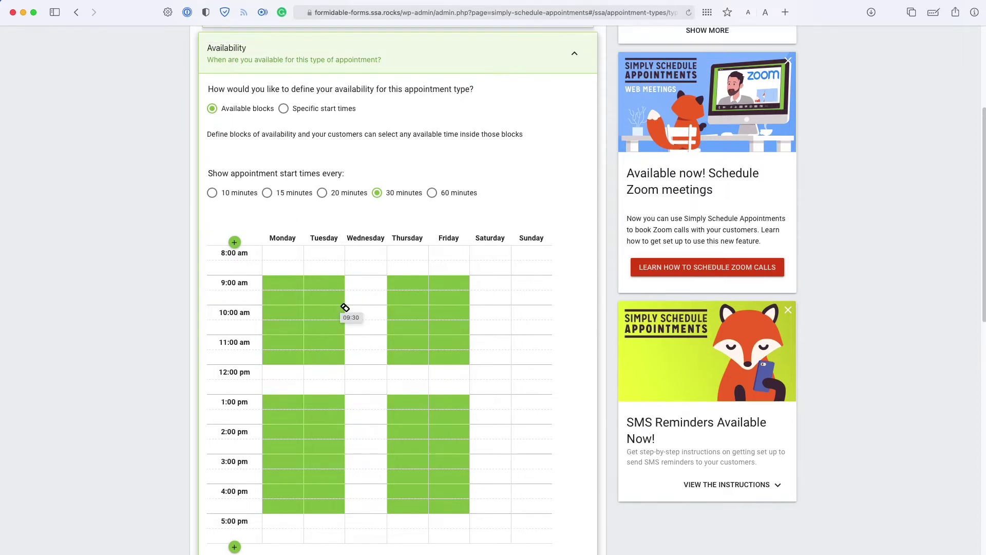
{"action": "scroll", "coordinate": [345, 319], "scroll_direction": "down", "scroll_amount": 10}
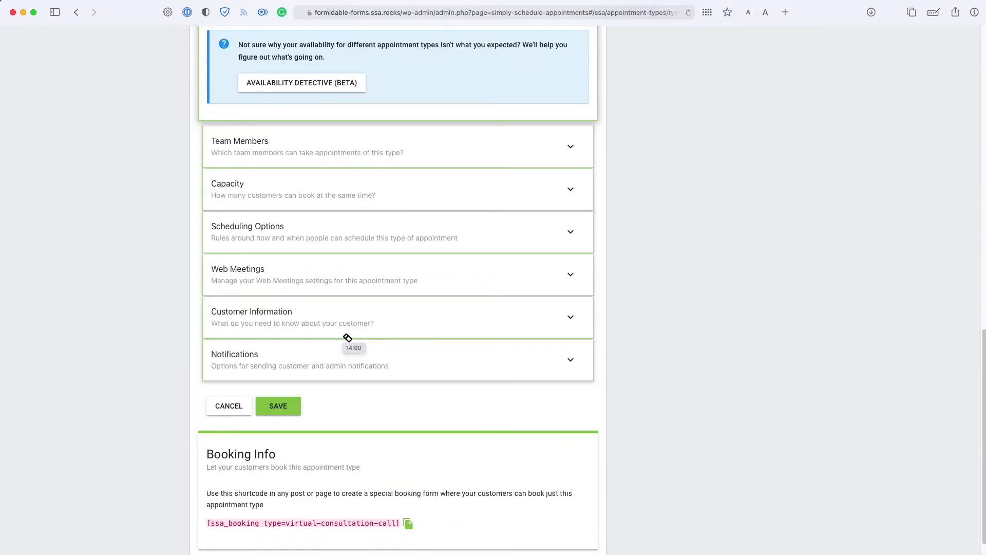
Match customers with any selected team member and assign both team members to this type
{"action": "left_click", "coordinate": [315, 156]}
{"action": "scroll", "coordinate": [421, 334], "scroll_direction": "up", "scroll_amount": 4}
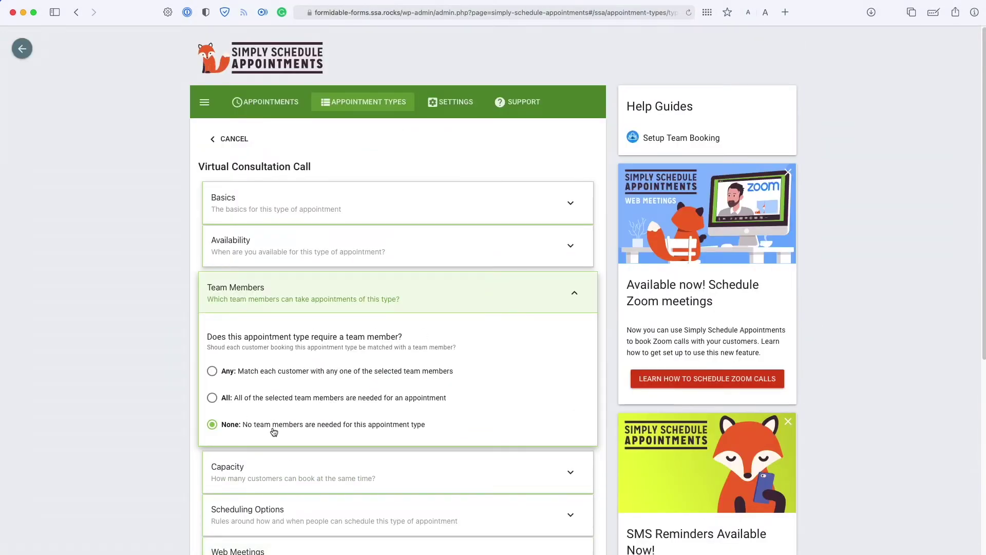
{"action": "scroll", "coordinate": [274, 431], "scroll_direction": "down", "scroll_amount": 1}
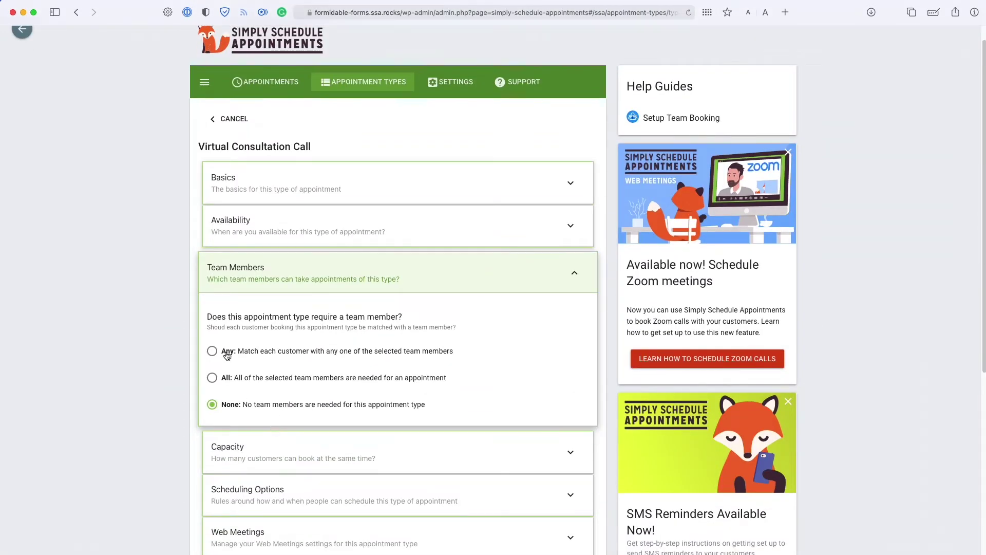
{"action": "left_click", "coordinate": [213, 350]}
{"action": "scroll", "coordinate": [227, 355], "scroll_direction": "down", "scroll_amount": 4}
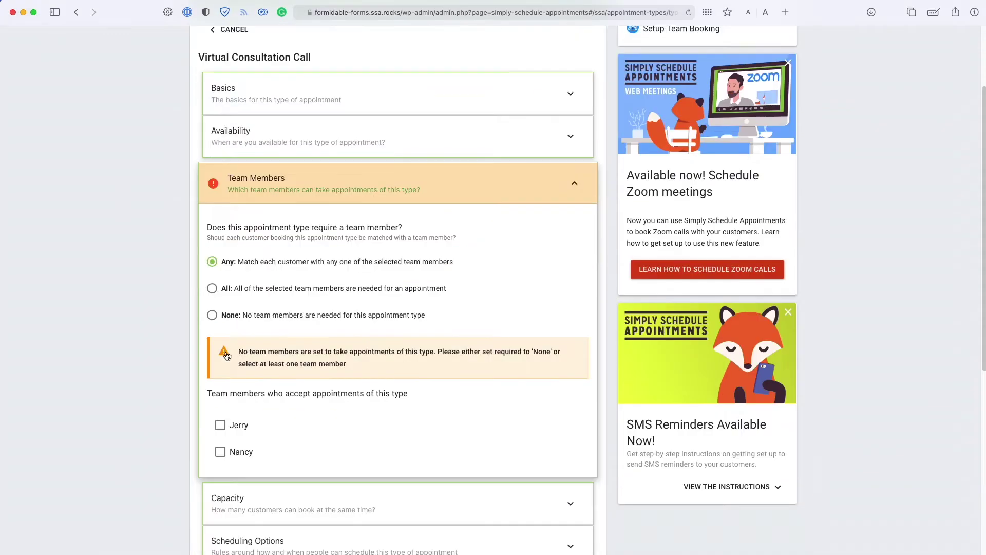
{"action": "left_click", "coordinate": [239, 425]}
{"action": "left_click", "coordinate": [248, 402]}
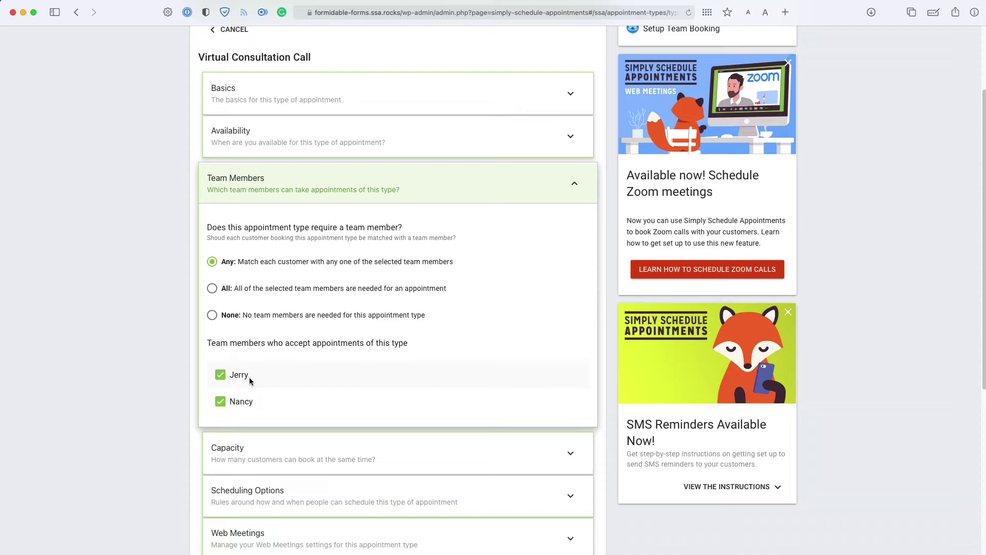
{"action": "scroll", "coordinate": [250, 377], "scroll_direction": "down", "scroll_amount": 1}
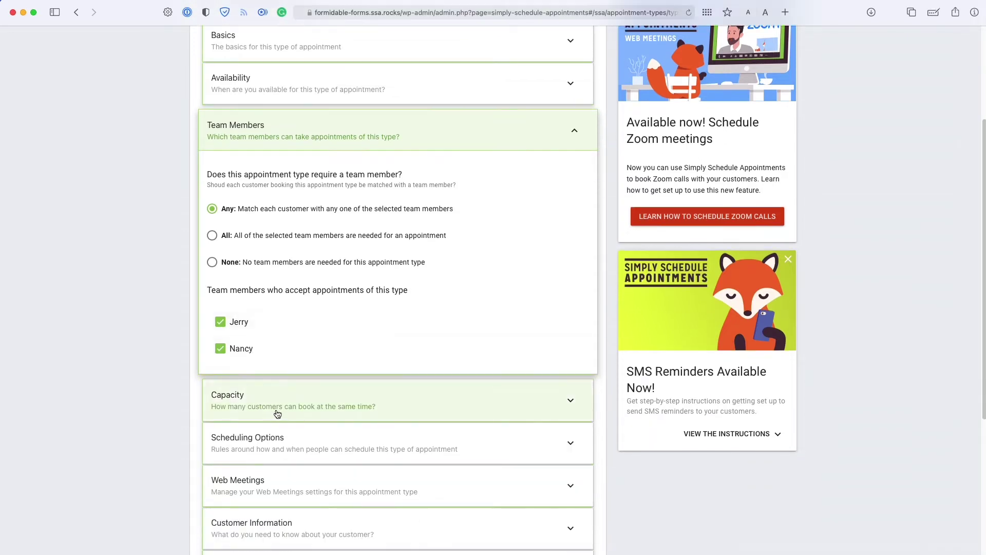
Review capacity and scheduling options, leaving the daily booking limit turned off
{"action": "left_click", "coordinate": [278, 414]}
{"action": "scroll", "coordinate": [279, 412], "scroll_direction": "down", "scroll_amount": 1}
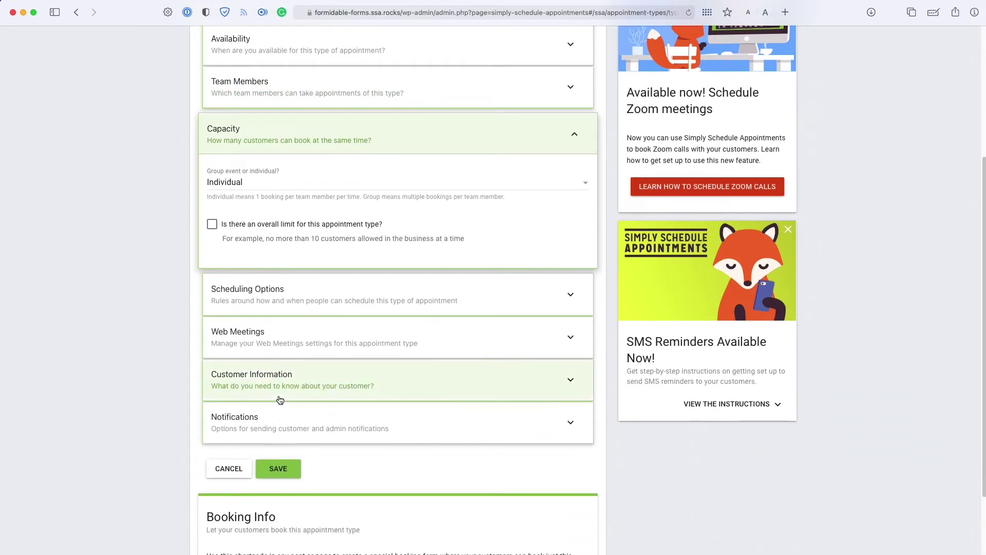
{"action": "scroll", "coordinate": [280, 400], "scroll_direction": "down", "scroll_amount": 1}
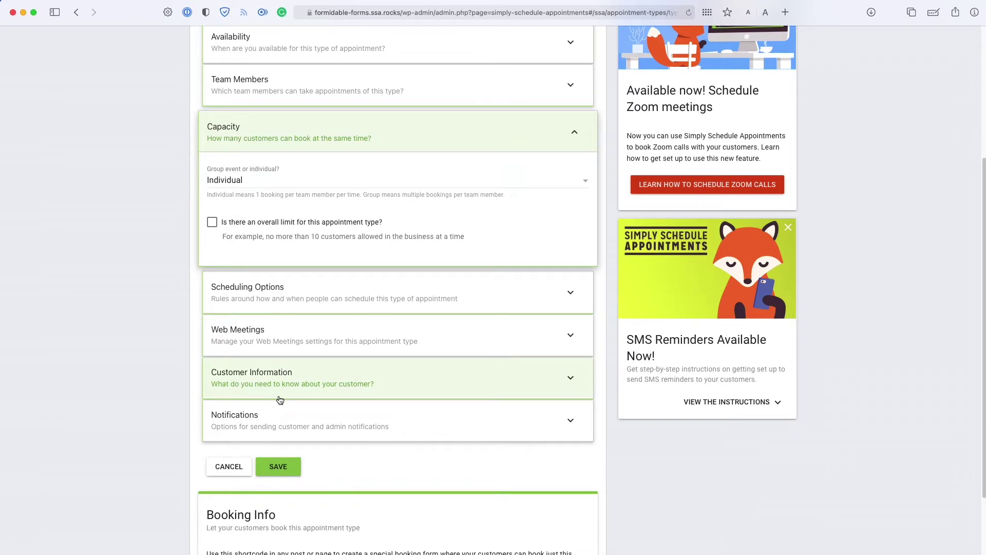
{"action": "left_click", "coordinate": [304, 301]}
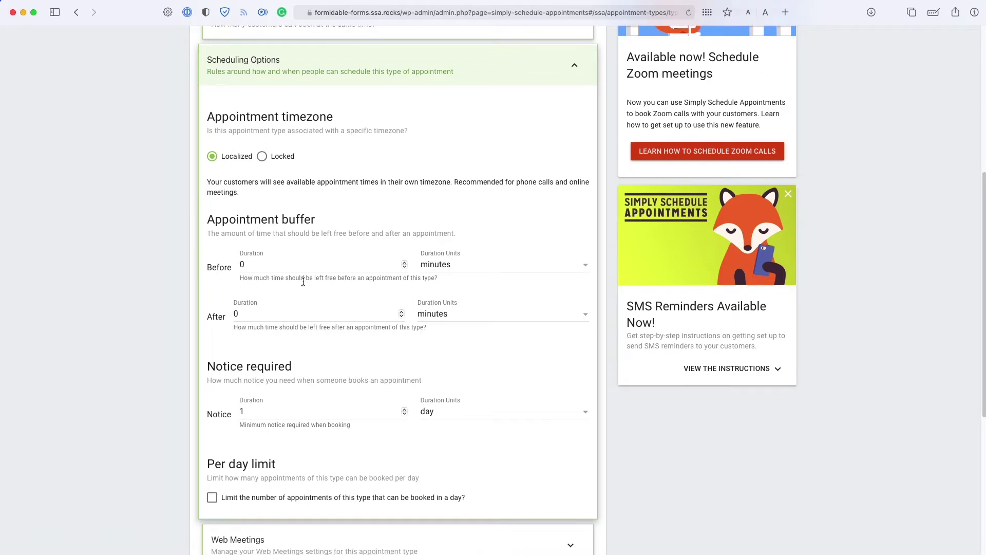
{"action": "scroll", "coordinate": [304, 277], "scroll_direction": "down", "scroll_amount": 1}
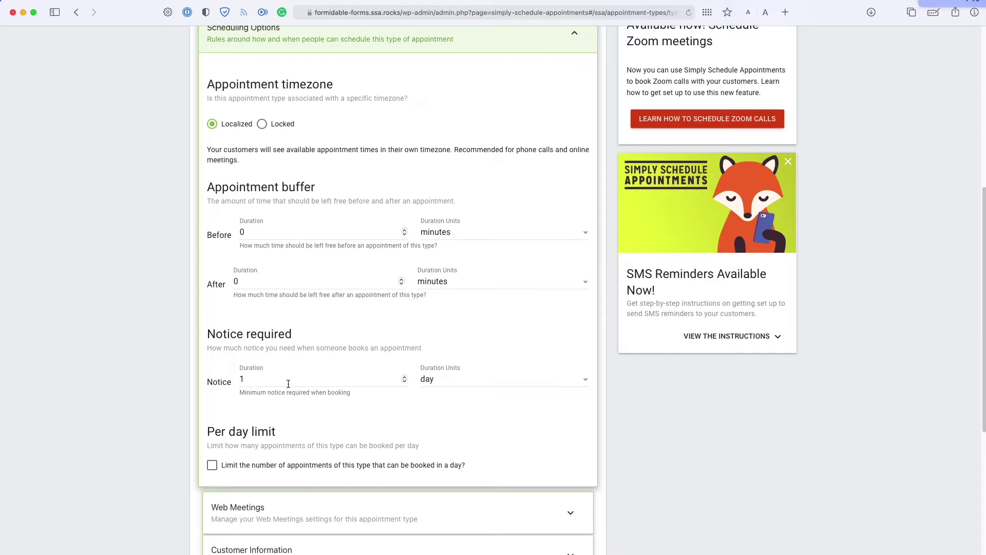
{"action": "left_click", "coordinate": [212, 465]}
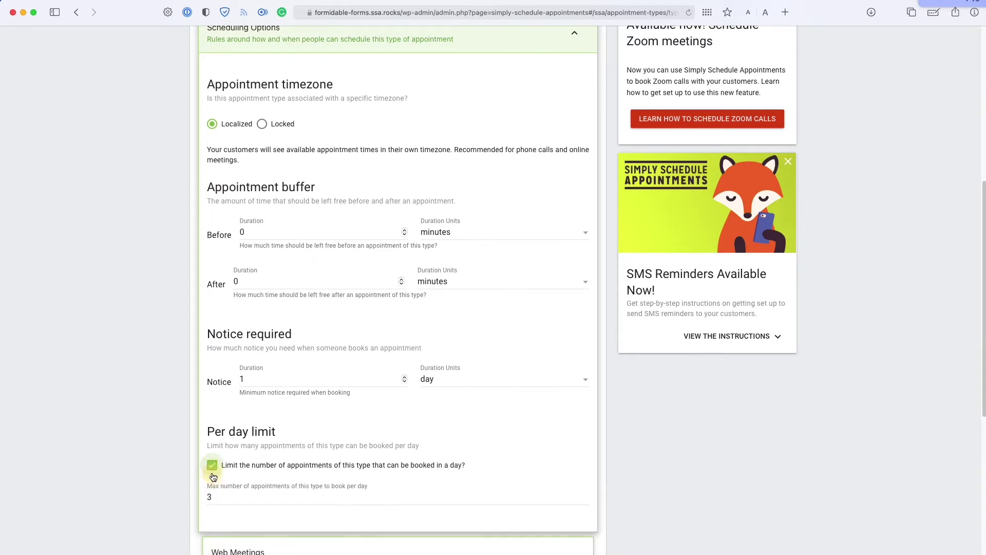
{"action": "scroll", "coordinate": [212, 470], "scroll_direction": "down", "scroll_amount": 1}
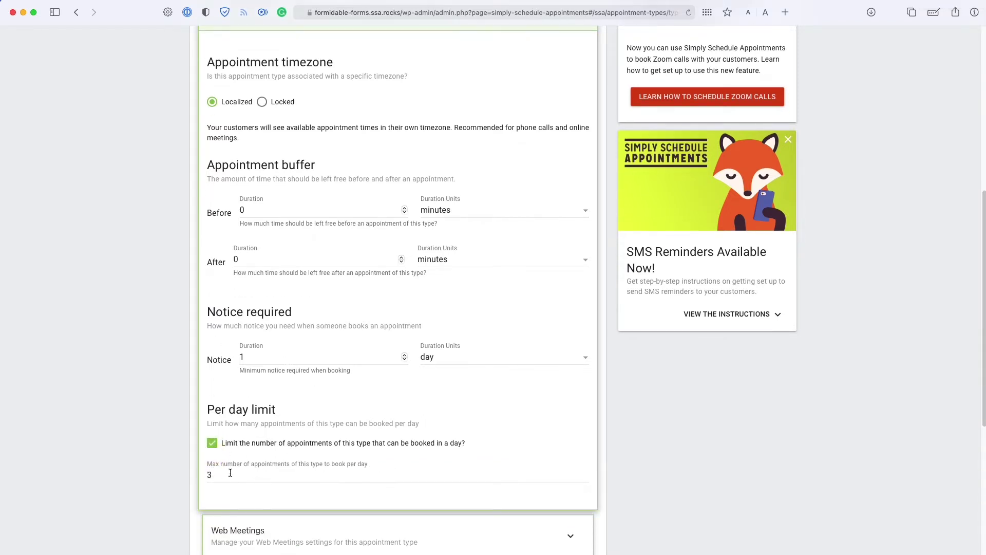
{"action": "left_click", "coordinate": [213, 445]}
{"action": "scroll", "coordinate": [257, 411], "scroll_direction": "down", "scroll_amount": 5}
Set the appointment type's web meeting to use a custom meeting URL
{"action": "left_click", "coordinate": [291, 314]}
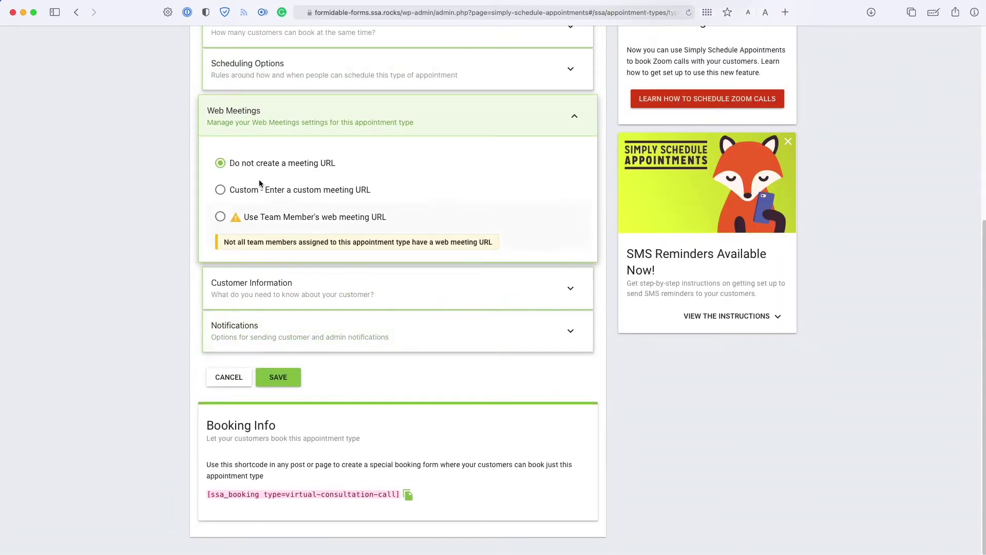
{"action": "left_click", "coordinate": [235, 190]}
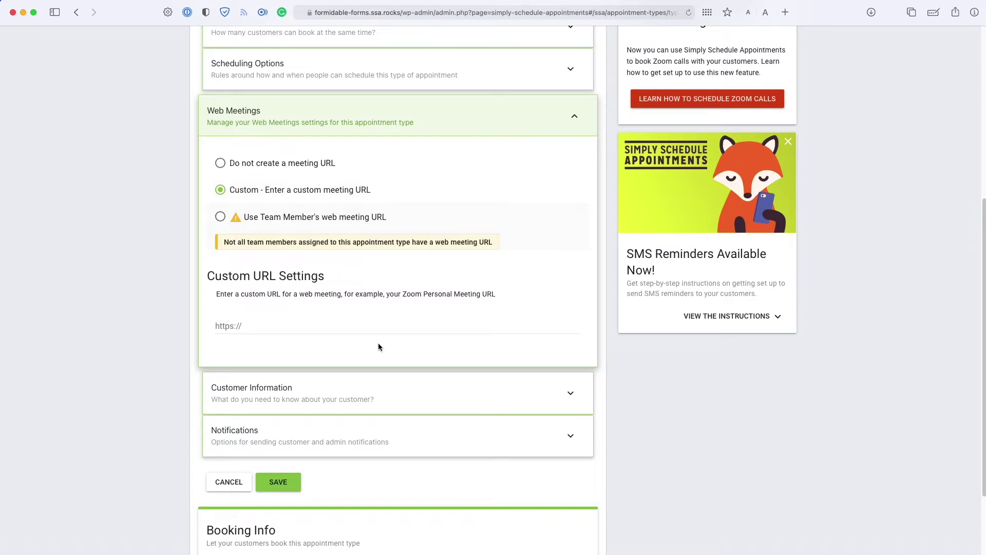
{"action": "scroll", "coordinate": [380, 352], "scroll_direction": "up", "scroll_amount": 2}
{"action": "scroll", "coordinate": [381, 355], "scroll_direction": "up", "scroll_amount": 1}
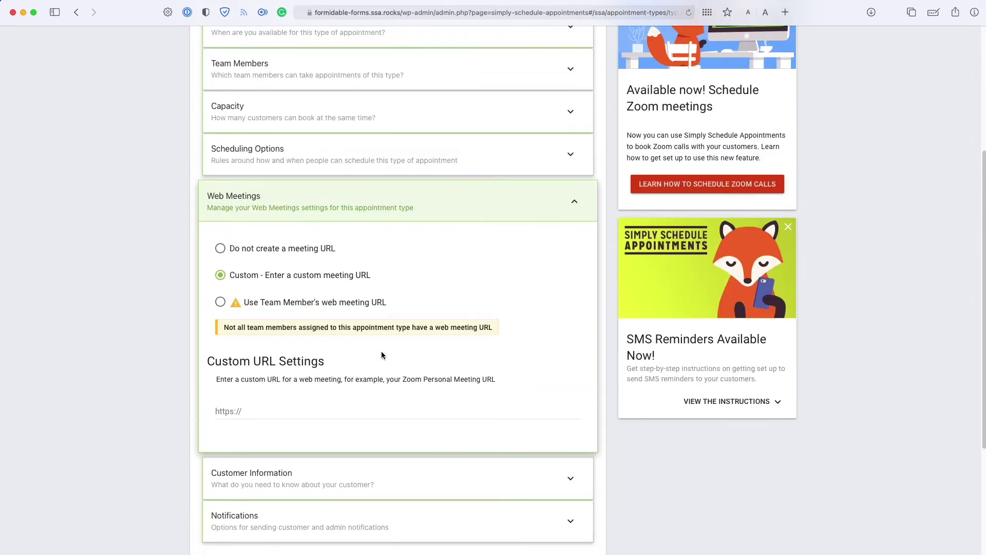
{"action": "scroll", "coordinate": [381, 355], "scroll_direction": "up", "scroll_amount": 2}
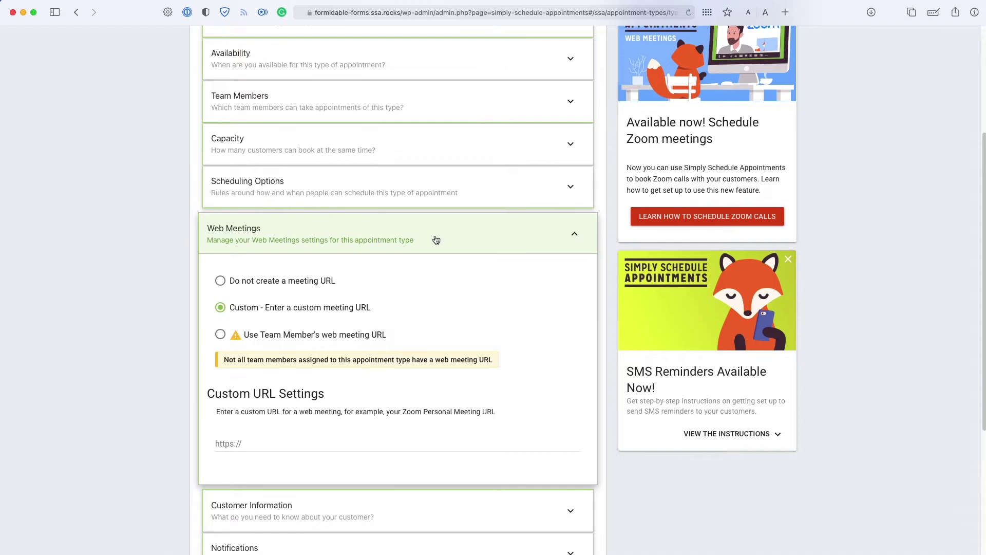
{"action": "left_click", "coordinate": [436, 240]}
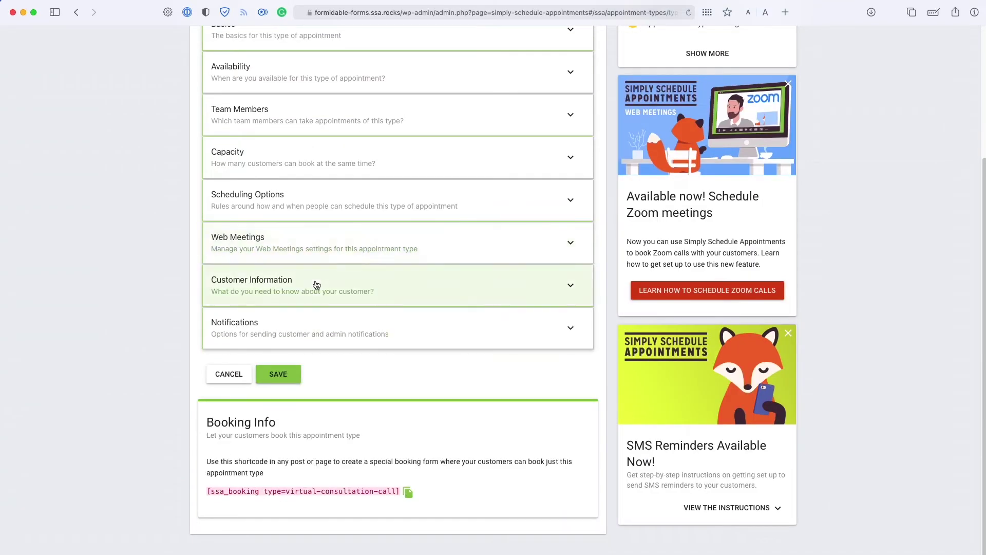
{"action": "left_click", "coordinate": [324, 250]}
{"action": "left_click", "coordinate": [303, 262]}
Review customer information fields and notifications, save the appointment type, and return to Settings
{"action": "left_click", "coordinate": [280, 302]}
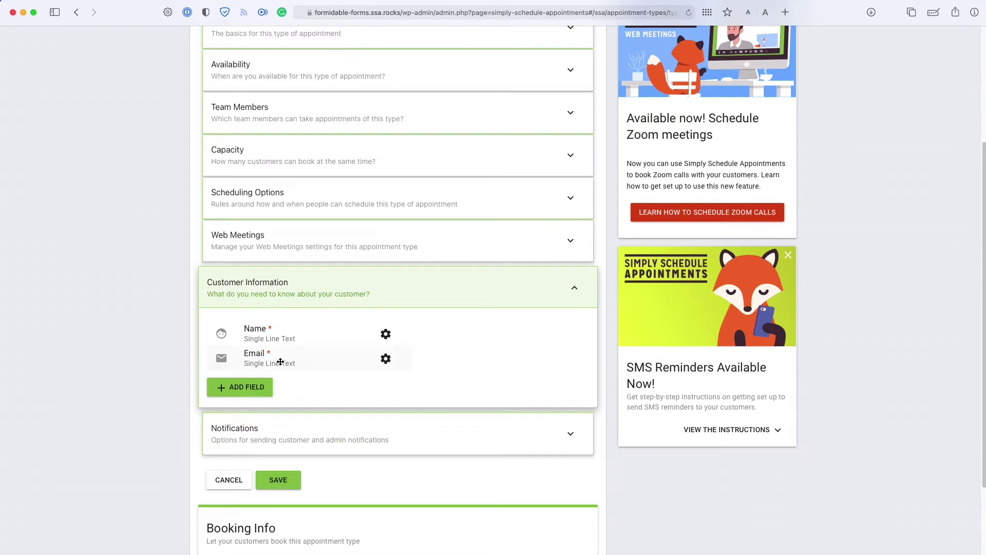
{"action": "left_click", "coordinate": [302, 311]}
{"action": "left_click", "coordinate": [272, 339]}
{"action": "scroll", "coordinate": [273, 337], "scroll_direction": "down", "scroll_amount": 3}
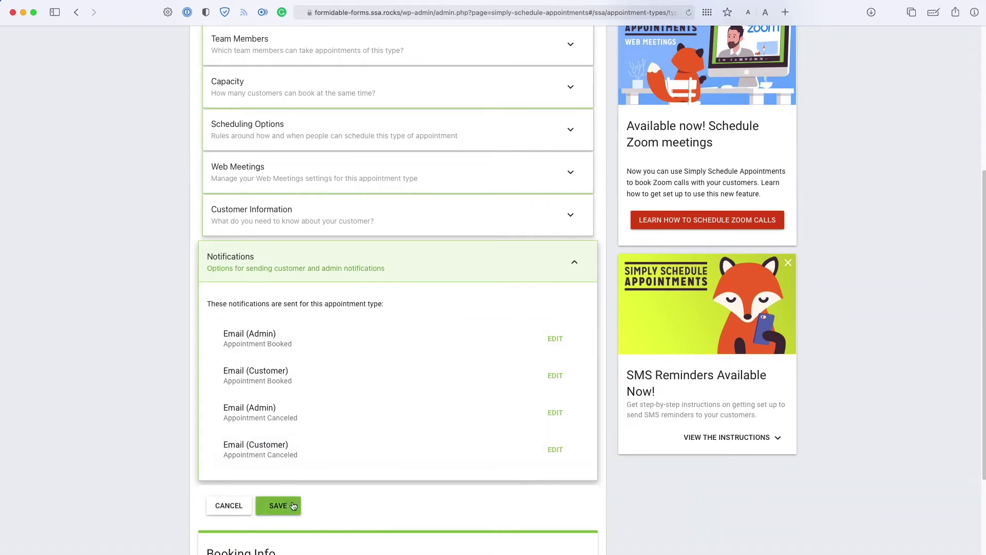
{"action": "left_click", "coordinate": [292, 505]}
{"action": "left_click", "coordinate": [436, 111]}
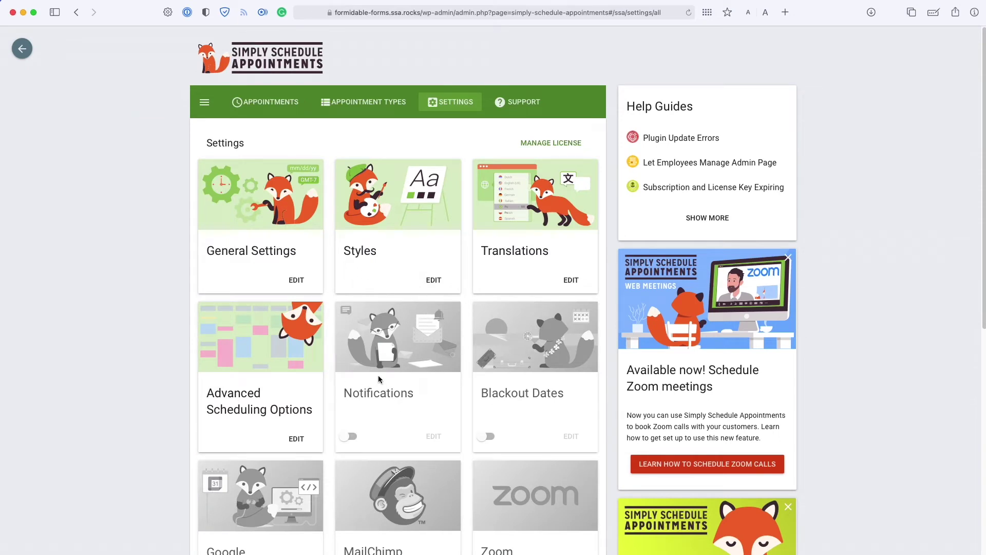
{"action": "left_click", "coordinate": [366, 102]}
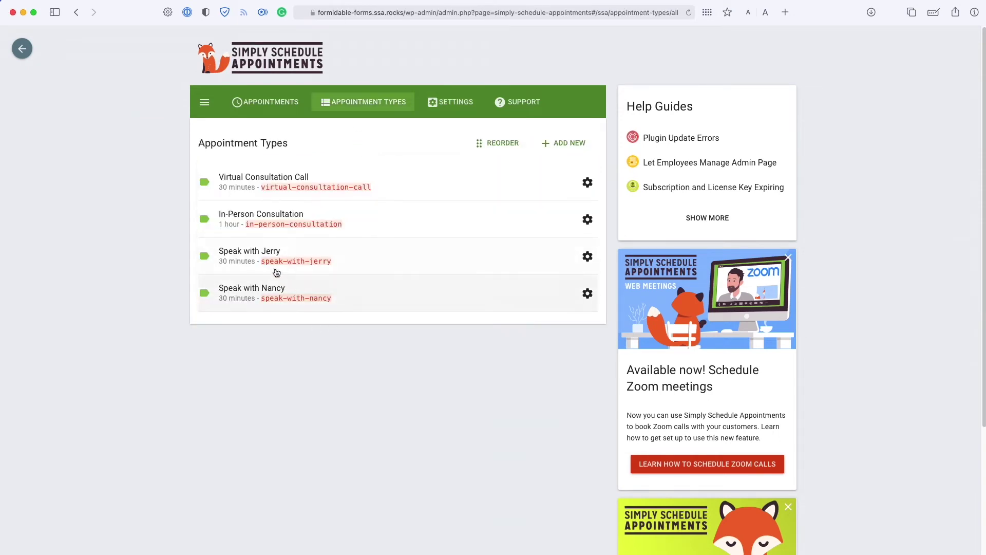
{"action": "left_click", "coordinate": [352, 255]}
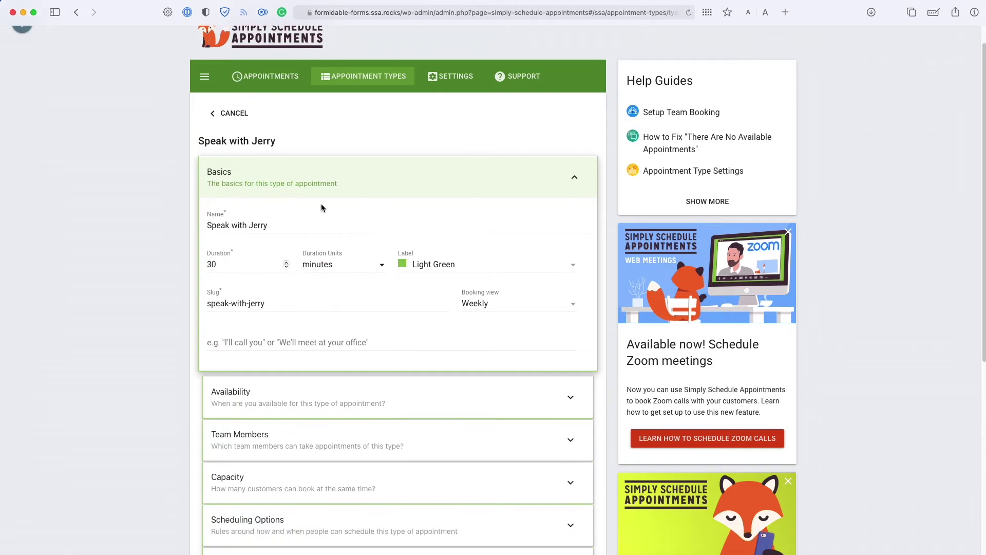
{"action": "scroll", "coordinate": [252, 257], "scroll_direction": "down", "scroll_amount": 5}
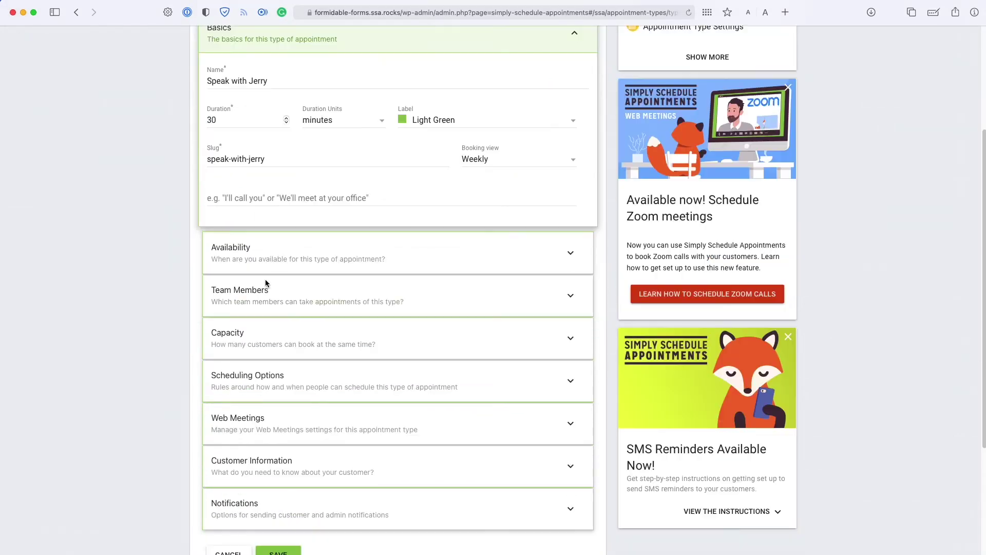
{"action": "left_click", "coordinate": [344, 299]}
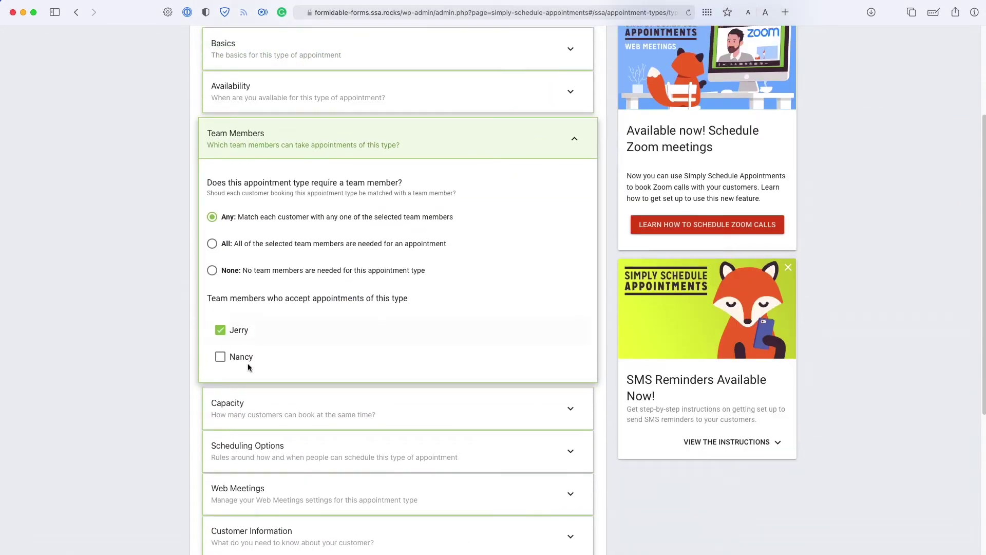
{"action": "scroll", "coordinate": [237, 235], "scroll_direction": "up", "scroll_amount": 1}
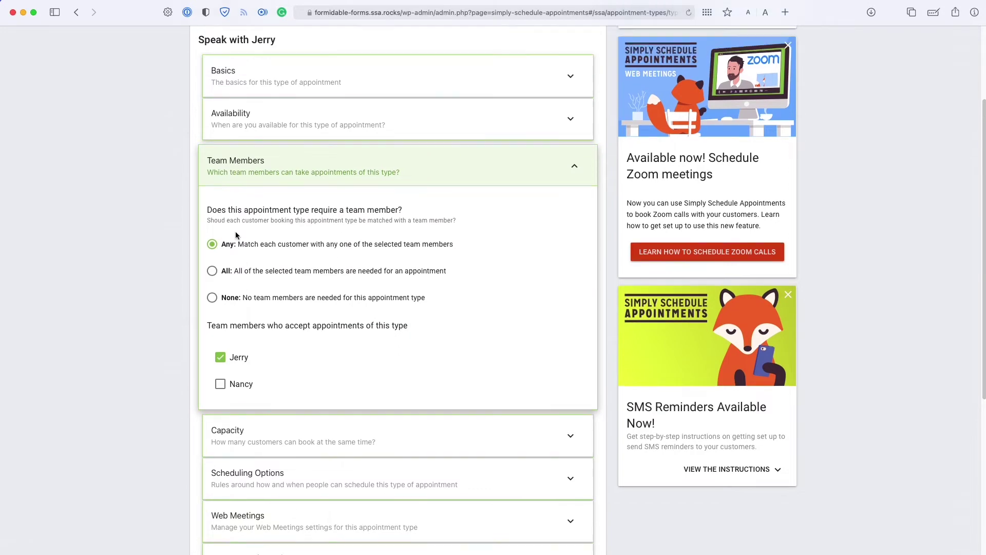
{"action": "scroll", "coordinate": [251, 326], "scroll_direction": "down", "scroll_amount": 1}
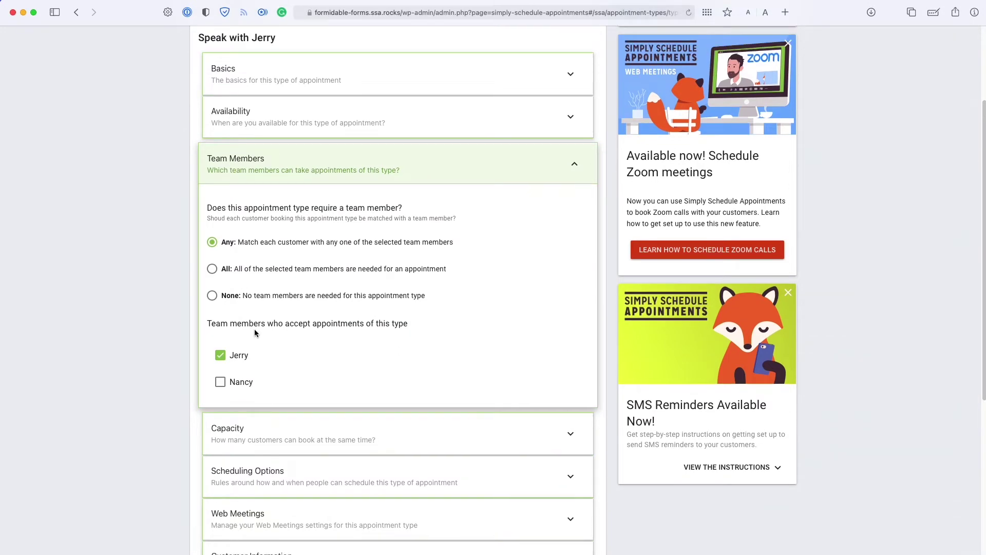
{"action": "scroll", "coordinate": [255, 333], "scroll_direction": "up", "scroll_amount": 3}
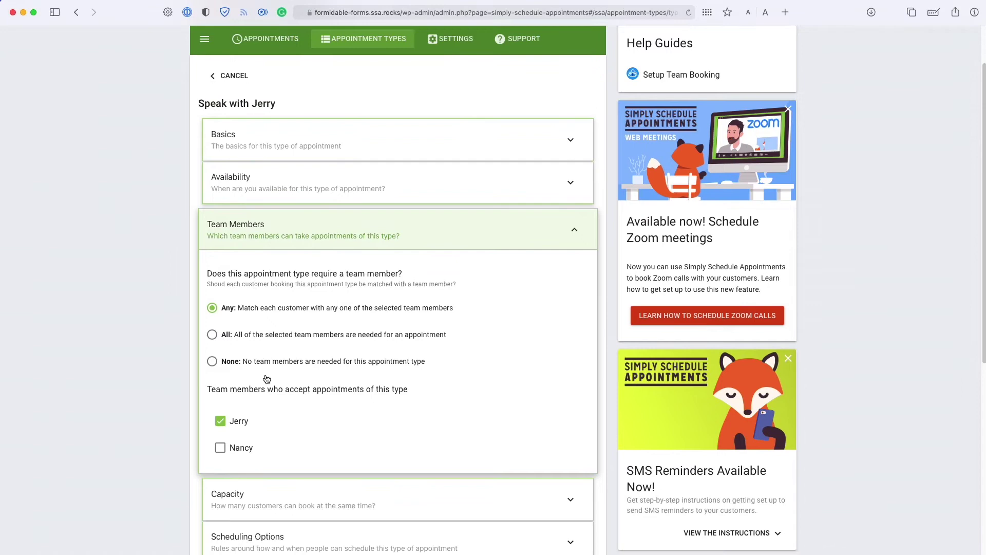
{"action": "left_click", "coordinate": [353, 222]}
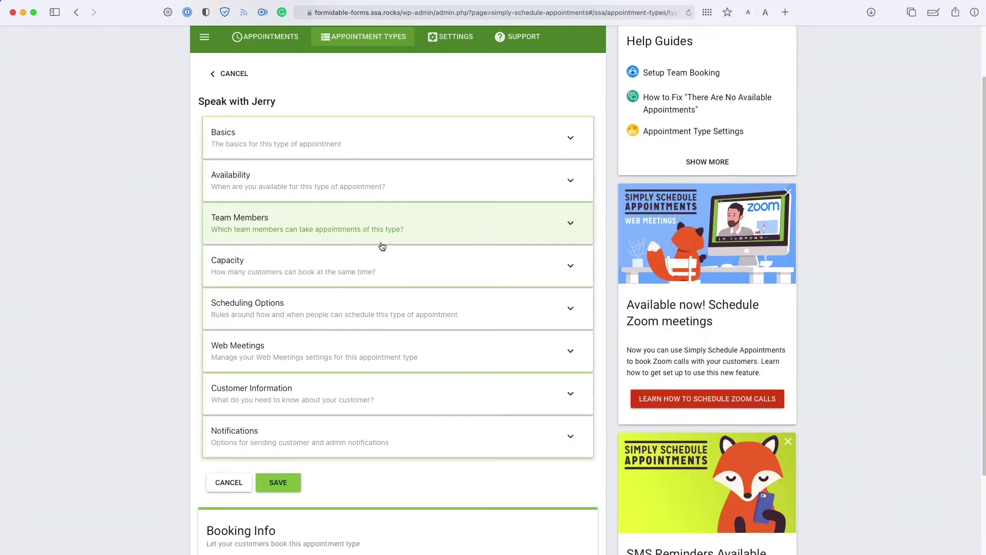
{"action": "scroll", "coordinate": [386, 218], "scroll_direction": "up", "scroll_amount": 3}
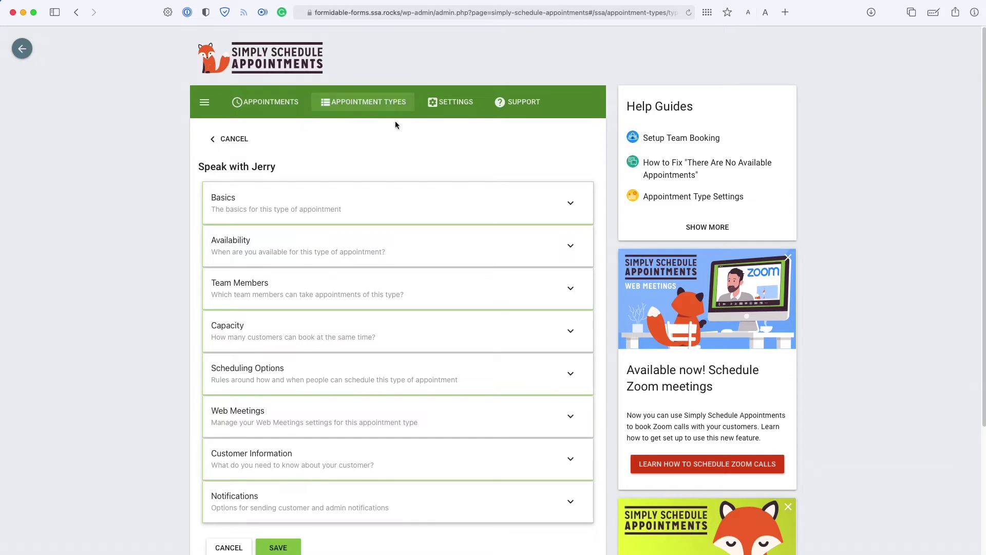
{"action": "left_click", "coordinate": [437, 105]}
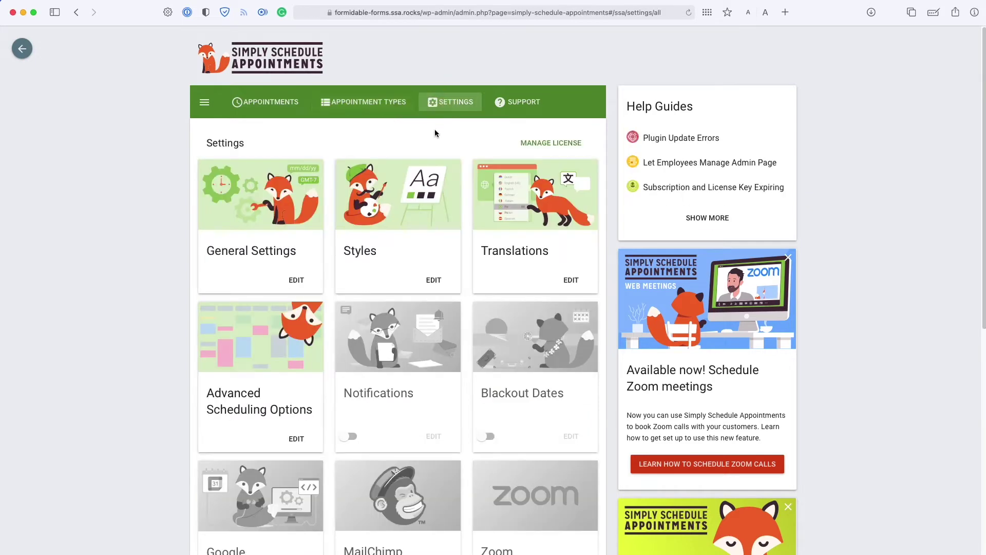
{"action": "scroll", "coordinate": [390, 256], "scroll_direction": "down", "scroll_amount": 8}
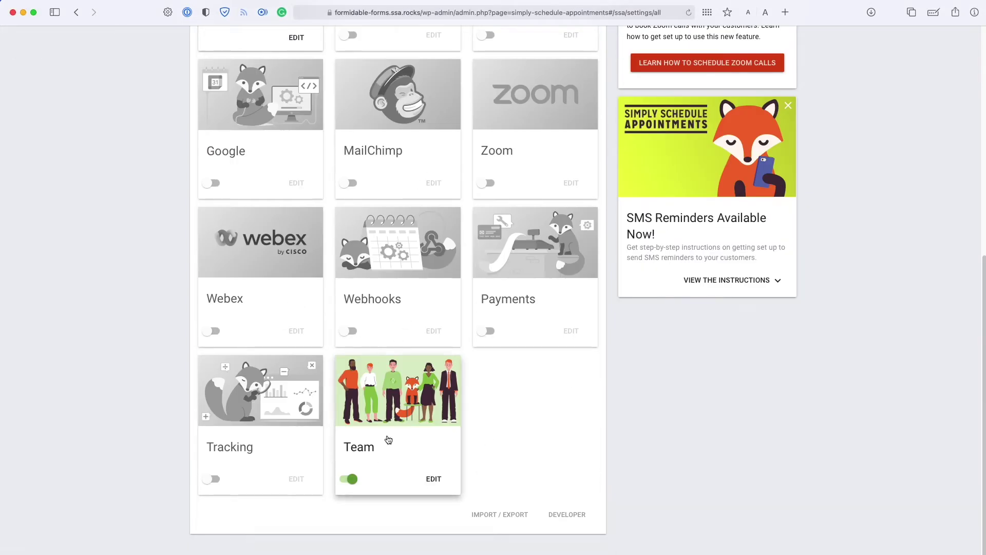
{"action": "scroll", "coordinate": [387, 432], "scroll_direction": "up", "scroll_amount": 8}
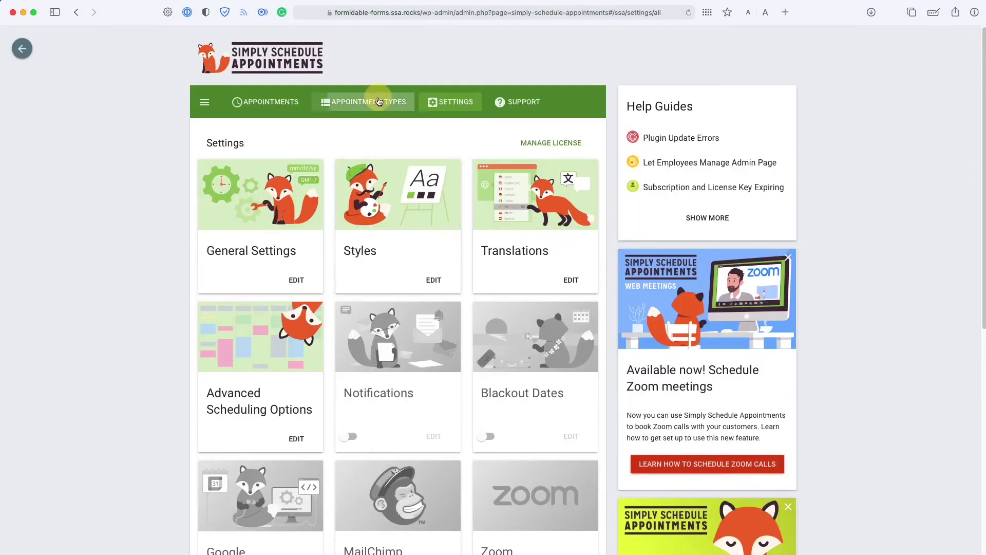
{"action": "left_click", "coordinate": [374, 101]}
{"action": "left_click", "coordinate": [455, 99]}
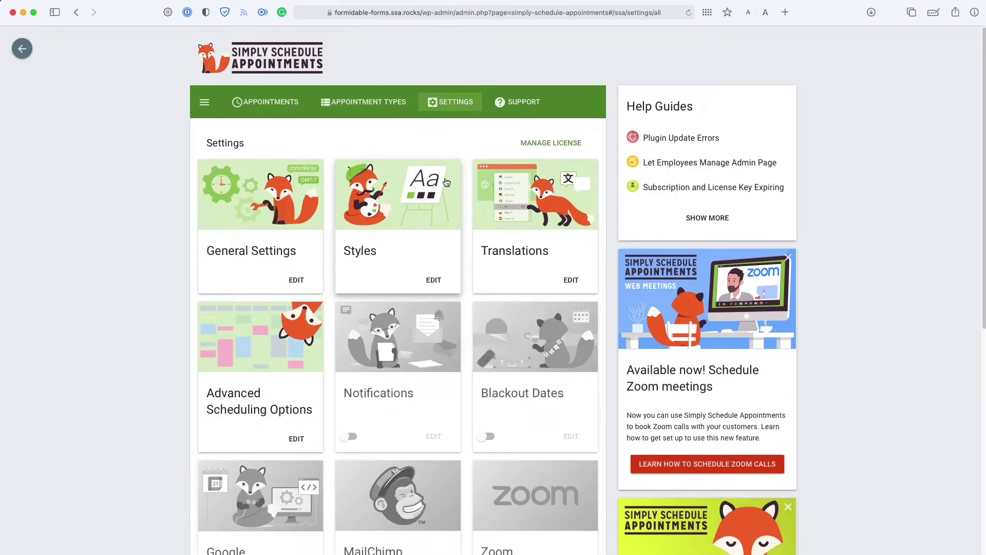
{"action": "scroll", "coordinate": [436, 154], "scroll_direction": "down", "scroll_amount": 3}
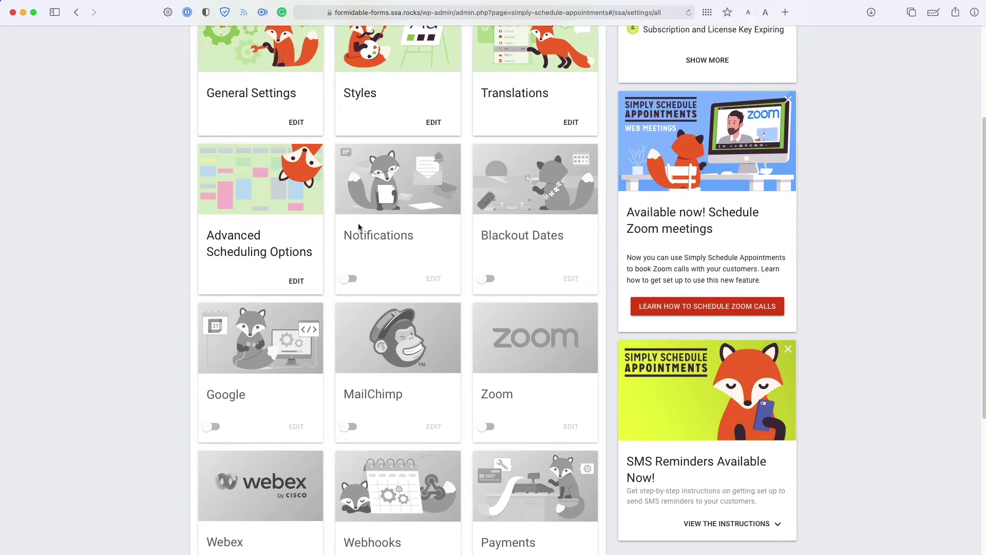
{"action": "scroll", "coordinate": [359, 227], "scroll_direction": "up", "scroll_amount": 1}
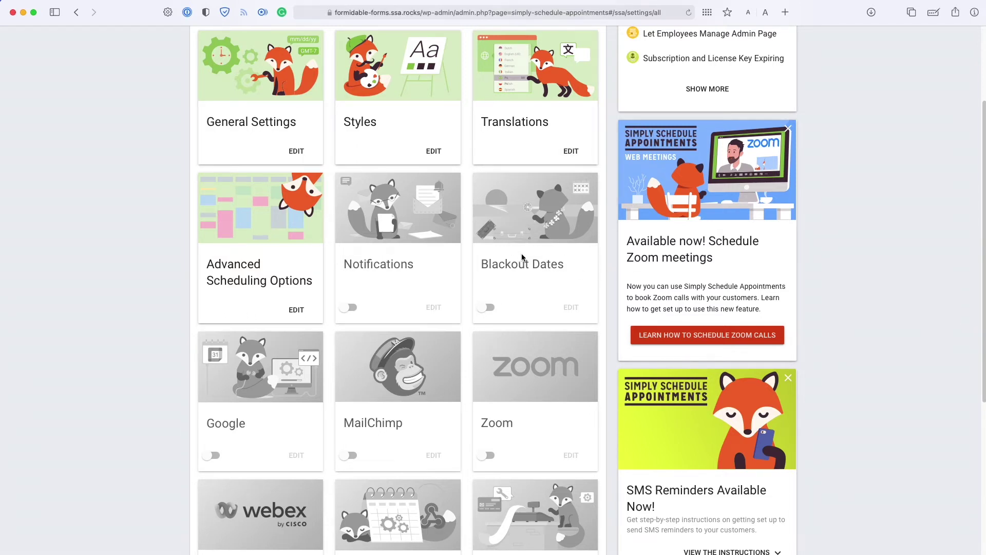
{"action": "scroll", "coordinate": [522, 257], "scroll_direction": "up", "scroll_amount": 1}
{"action": "left_click", "coordinate": [399, 135]}
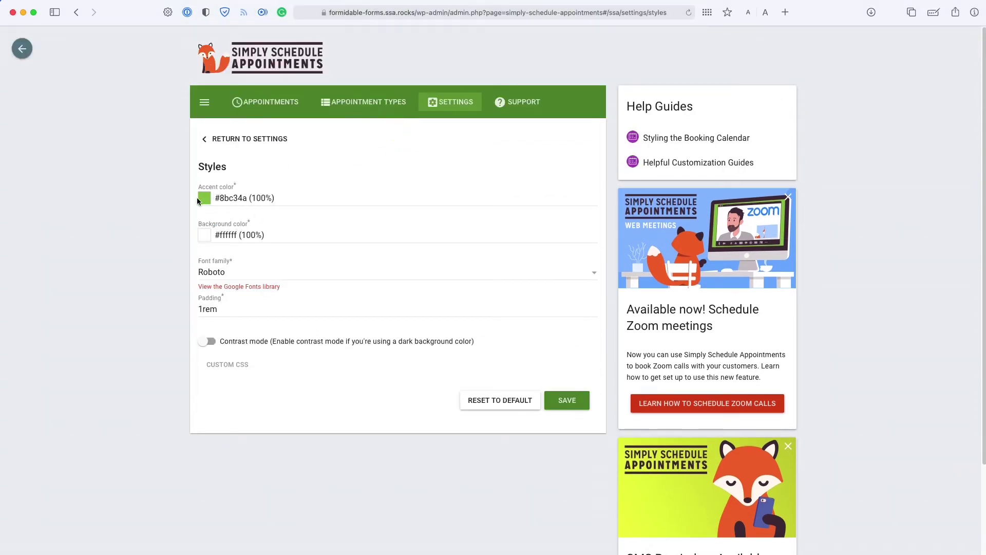
{"action": "left_click", "coordinate": [232, 140]}
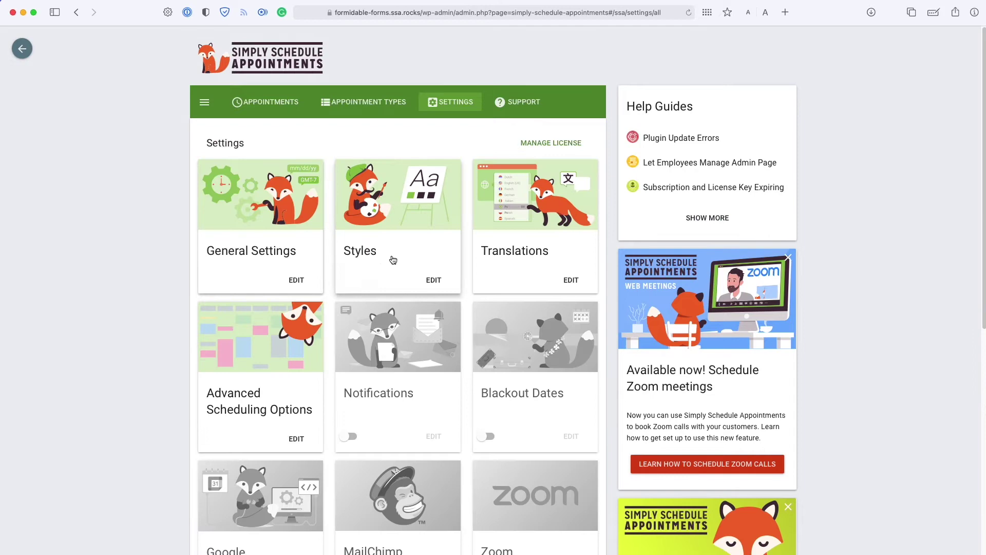
{"action": "left_click", "coordinate": [317, 245]}
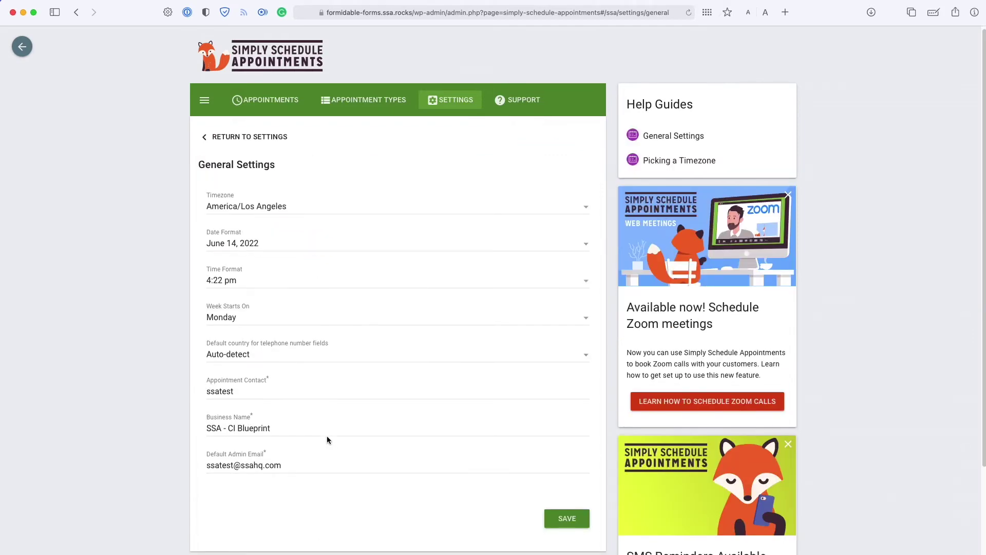
{"action": "left_click", "coordinate": [274, 137]}
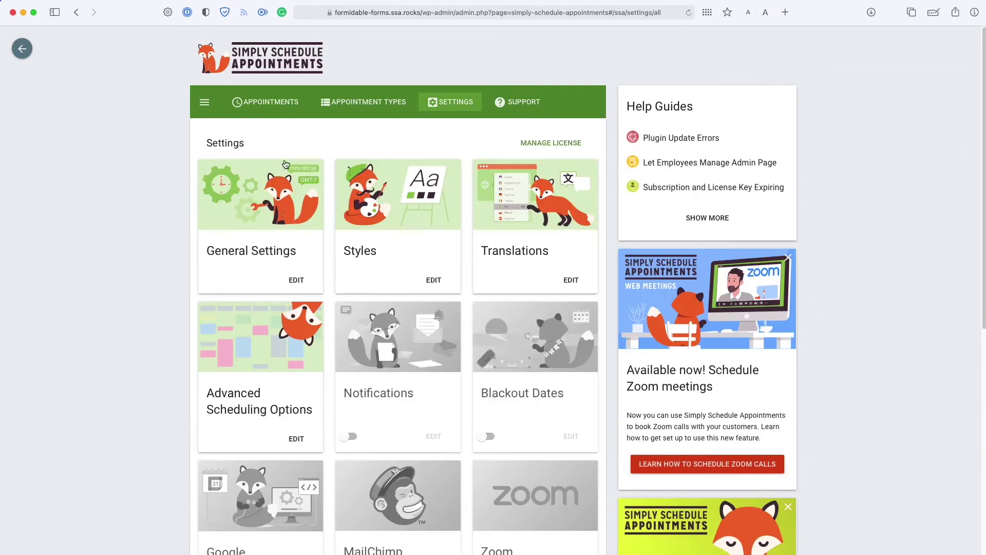
{"action": "scroll", "coordinate": [359, 278], "scroll_direction": "down", "scroll_amount": 3}
{"action": "scroll", "coordinate": [359, 278], "scroll_direction": "down", "scroll_amount": 3}
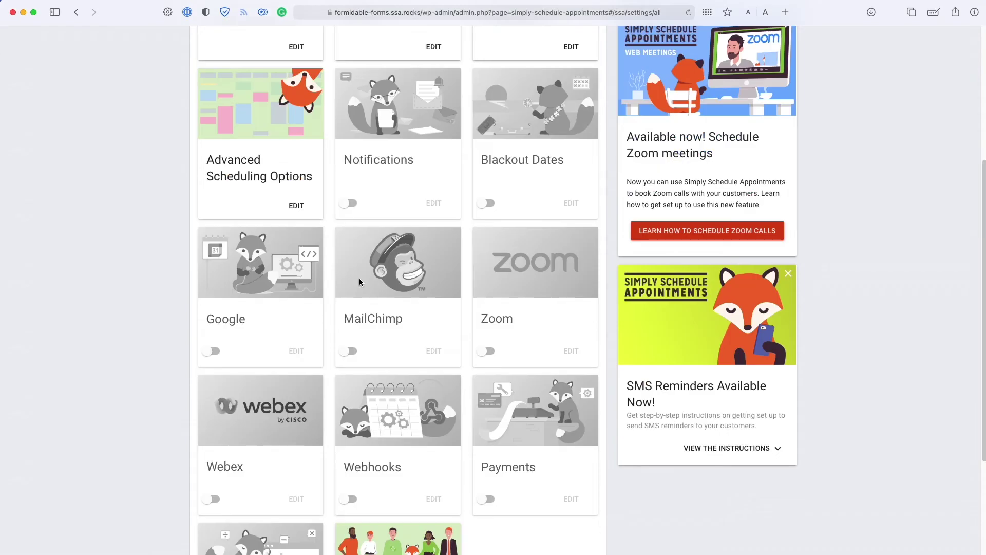
Turn on independent availability and advanced scheduling options for appointment types in Advanced Scheduling Options
{"action": "left_click", "coordinate": [310, 220]}
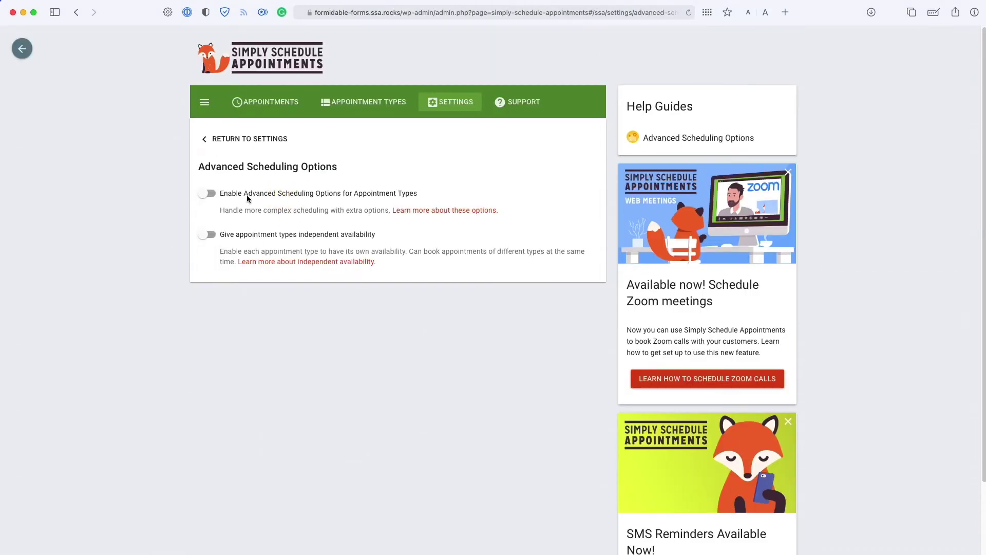
{"action": "left_click", "coordinate": [208, 236]}
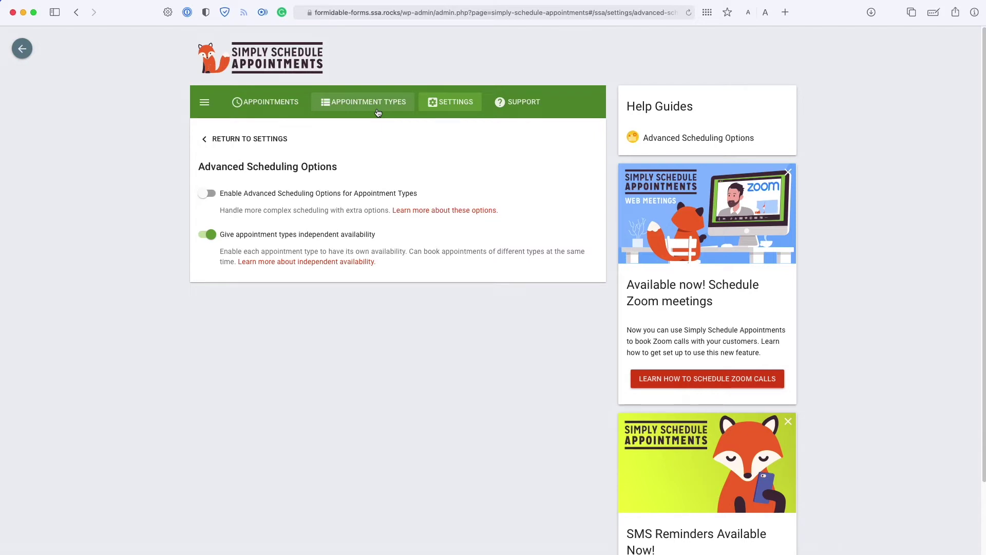
{"action": "left_click", "coordinate": [377, 108]}
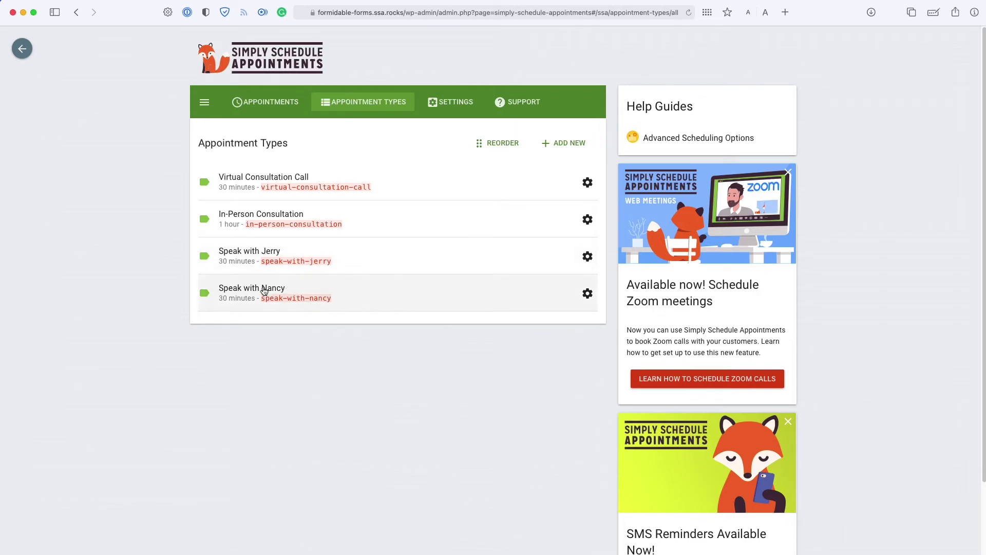
{"action": "left_click", "coordinate": [450, 102]}
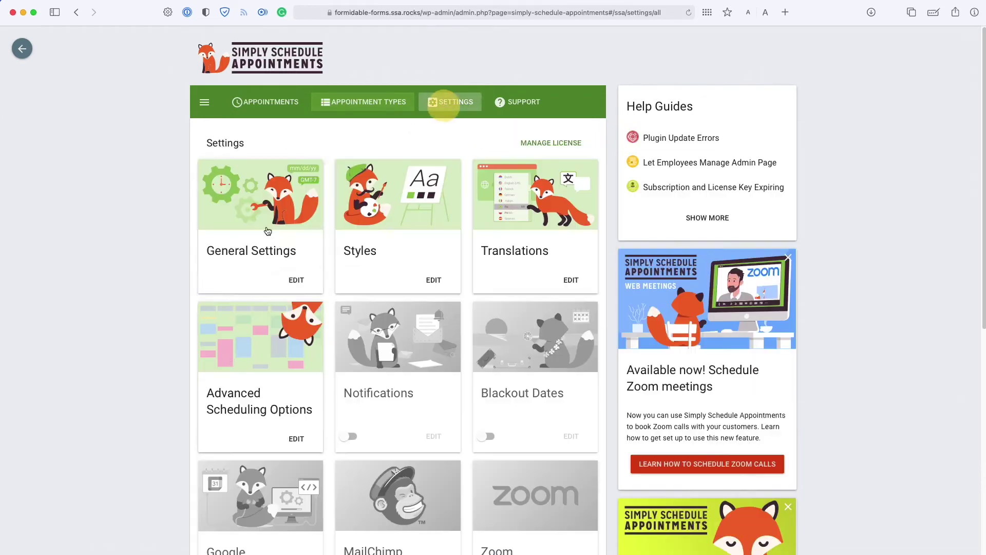
{"action": "left_click", "coordinate": [230, 364]}
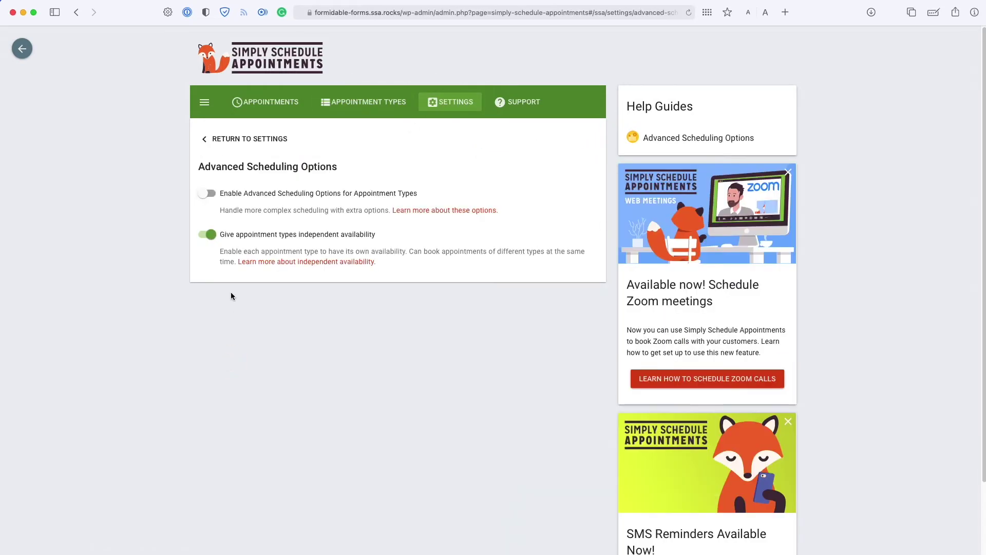
{"action": "left_click", "coordinate": [211, 193]}
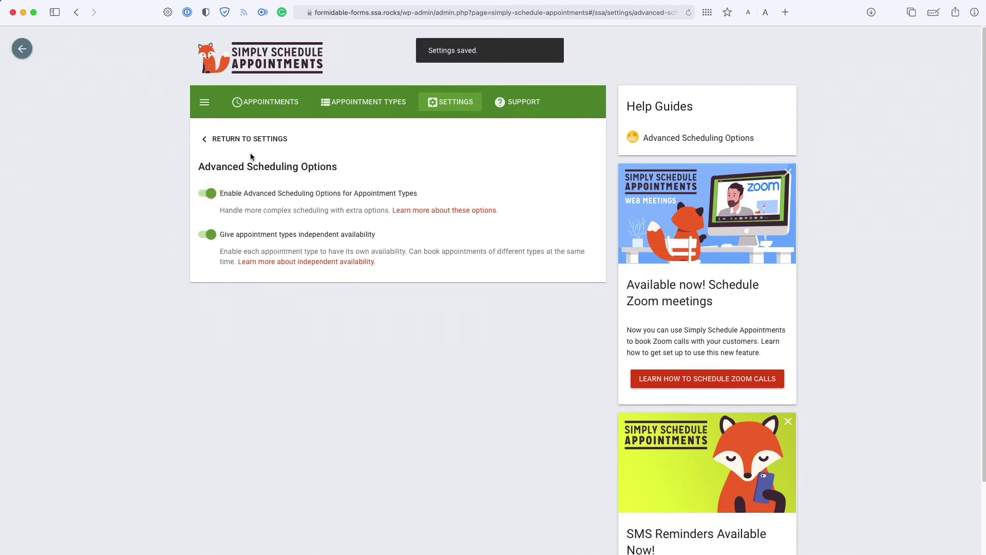
{"action": "left_click", "coordinate": [249, 138]}
{"action": "left_click", "coordinate": [360, 102]}
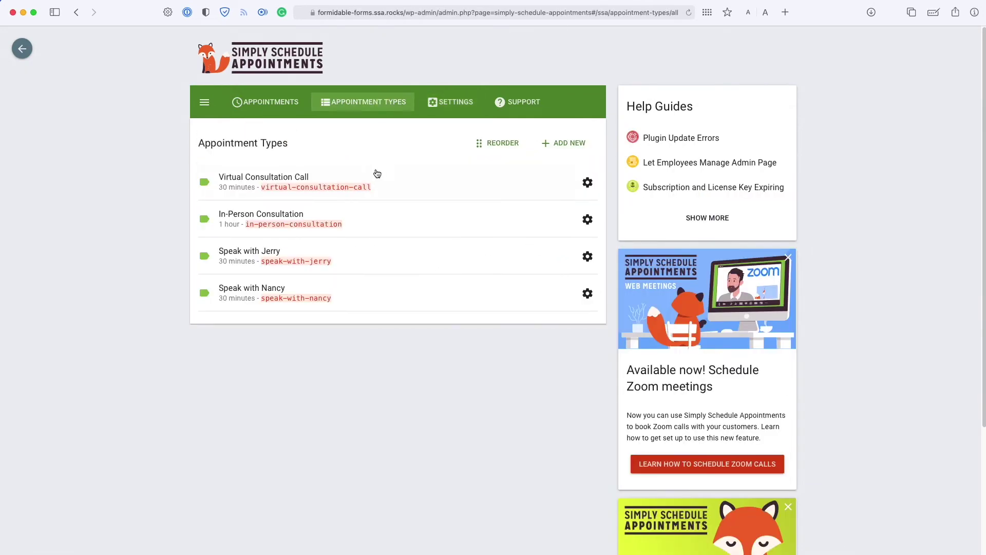
Expand the Virtual Consultation Call's availability and scheduling options sections to review them
{"action": "left_click", "coordinate": [378, 174]}
{"action": "scroll", "coordinate": [365, 282], "scroll_direction": "down", "scroll_amount": 3}
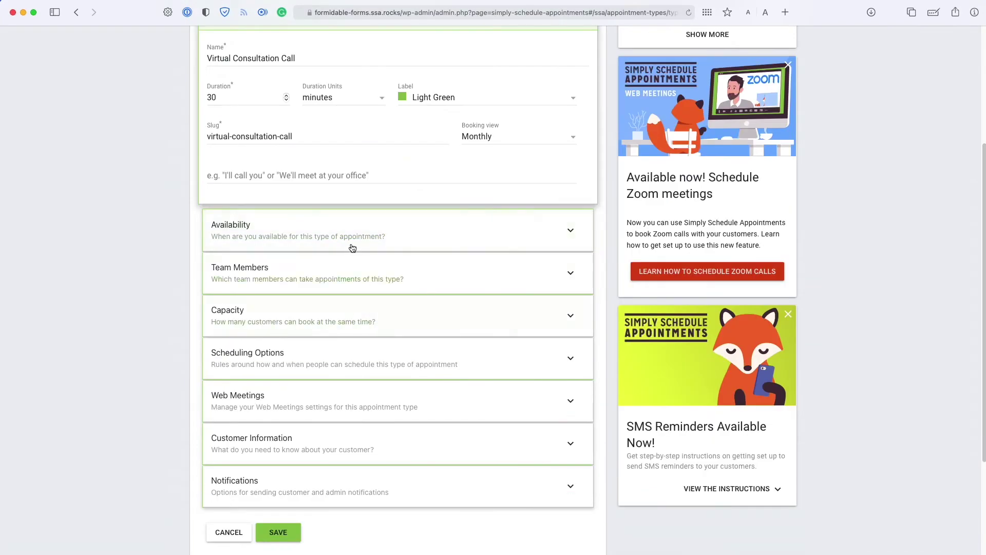
{"action": "left_click", "coordinate": [293, 237]}
{"action": "scroll", "coordinate": [306, 257], "scroll_direction": "down", "scroll_amount": 10}
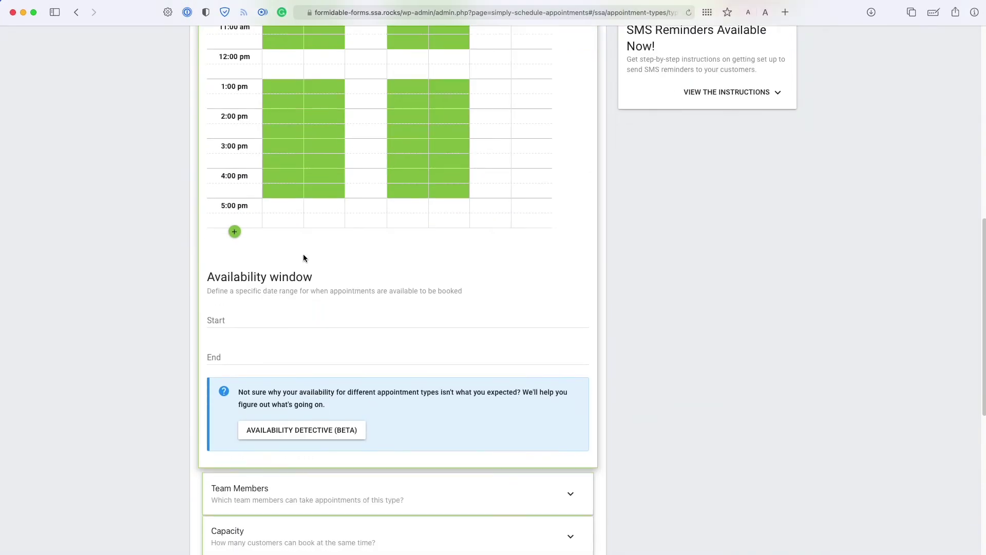
{"action": "scroll", "coordinate": [259, 380], "scroll_direction": "down", "scroll_amount": 3}
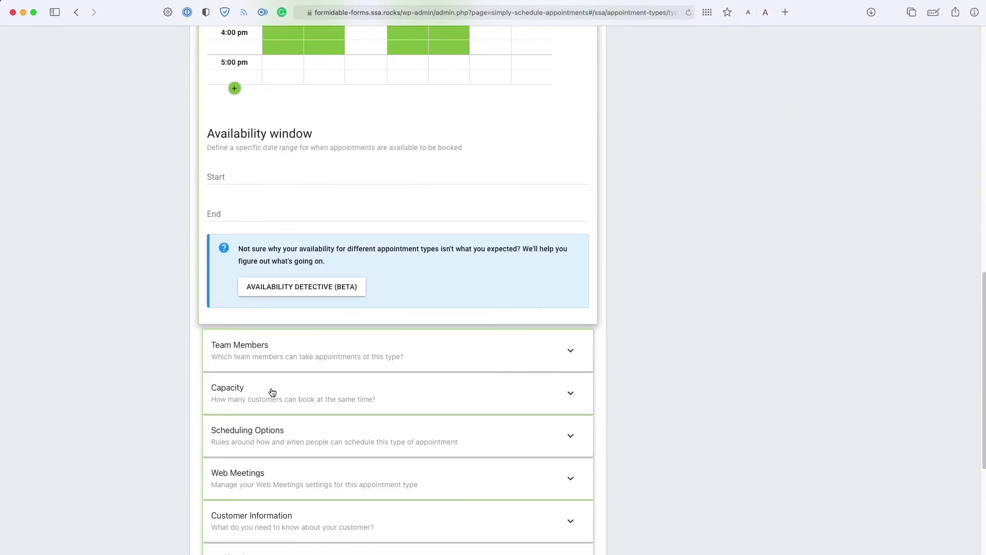
{"action": "left_click", "coordinate": [292, 433]}
{"action": "scroll", "coordinate": [192, 288], "scroll_direction": "up", "scroll_amount": 1}
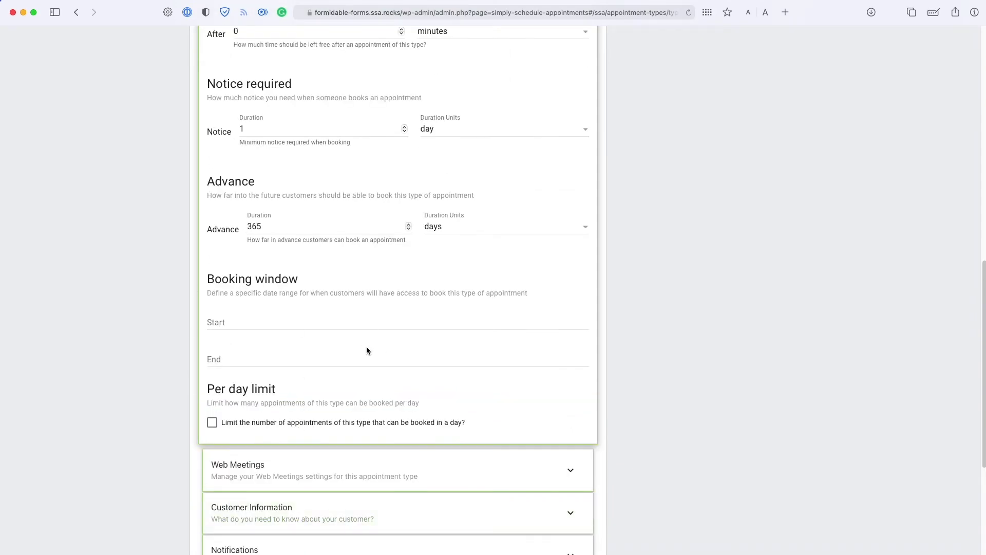
{"action": "scroll", "coordinate": [366, 350], "scroll_direction": "up", "scroll_amount": 4}
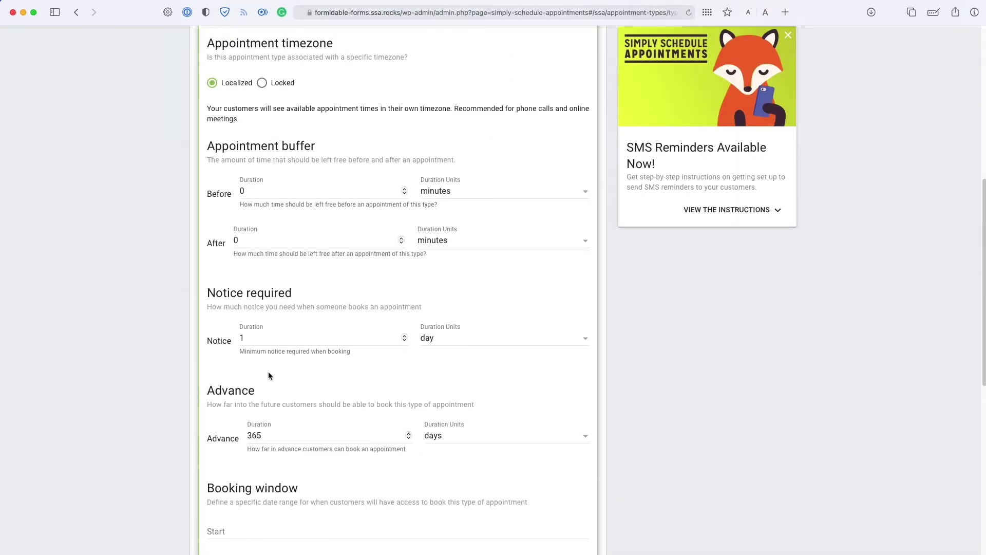
{"action": "scroll", "coordinate": [276, 398], "scroll_direction": "up", "scroll_amount": 8}
Browse the plugin's Settings overview cards, including Zoom and Payments integrations
{"action": "left_click", "coordinate": [452, 100]}
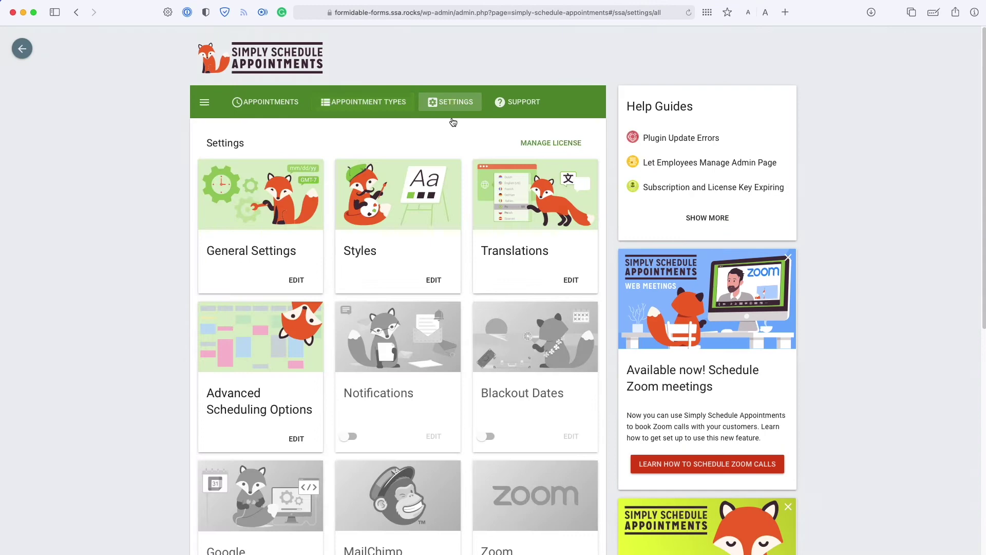
{"action": "scroll", "coordinate": [387, 193], "scroll_direction": "down", "scroll_amount": 4}
{"action": "scroll", "coordinate": [237, 245], "scroll_direction": "down", "scroll_amount": 3}
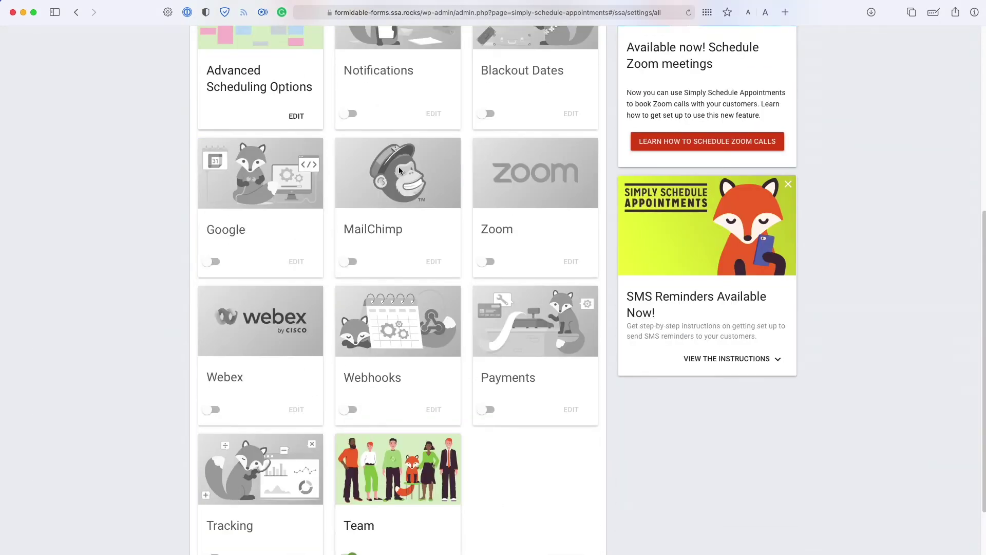
{"action": "scroll", "coordinate": [294, 341], "scroll_direction": "up", "scroll_amount": 1}
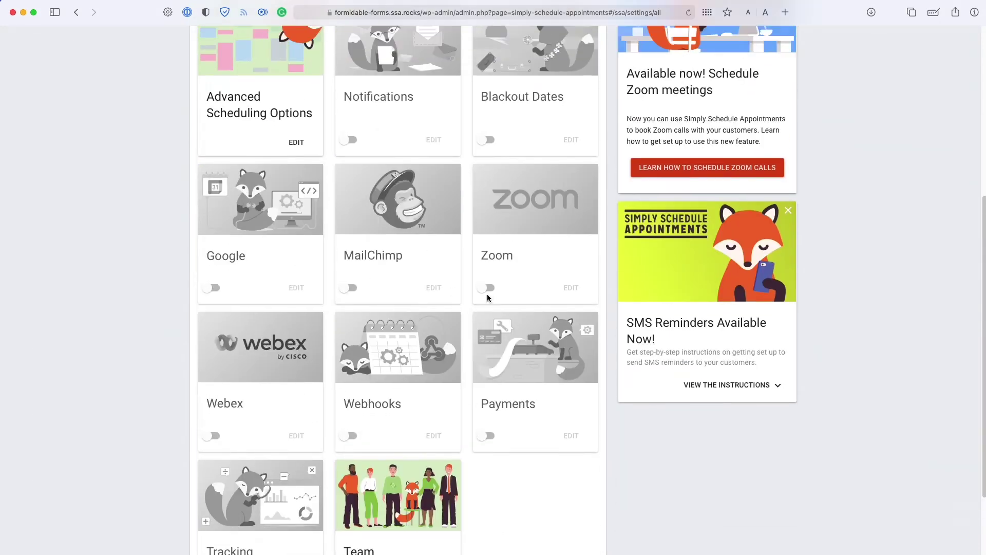
{"action": "scroll", "coordinate": [318, 368], "scroll_direction": "up", "scroll_amount": 2}
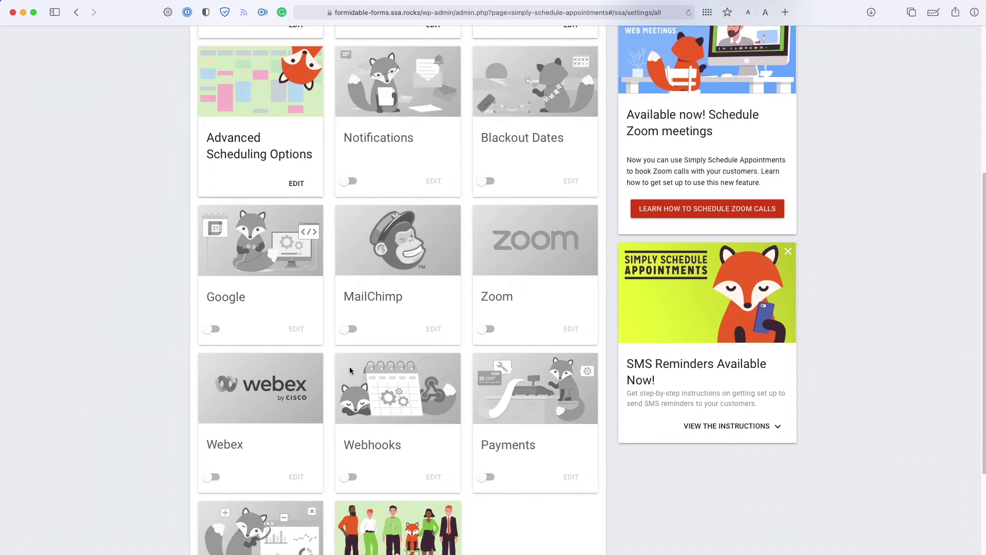
Toggle the Google integration on and back off, leaving it disabled
{"action": "scroll", "coordinate": [288, 319], "scroll_direction": "down", "scroll_amount": 2}
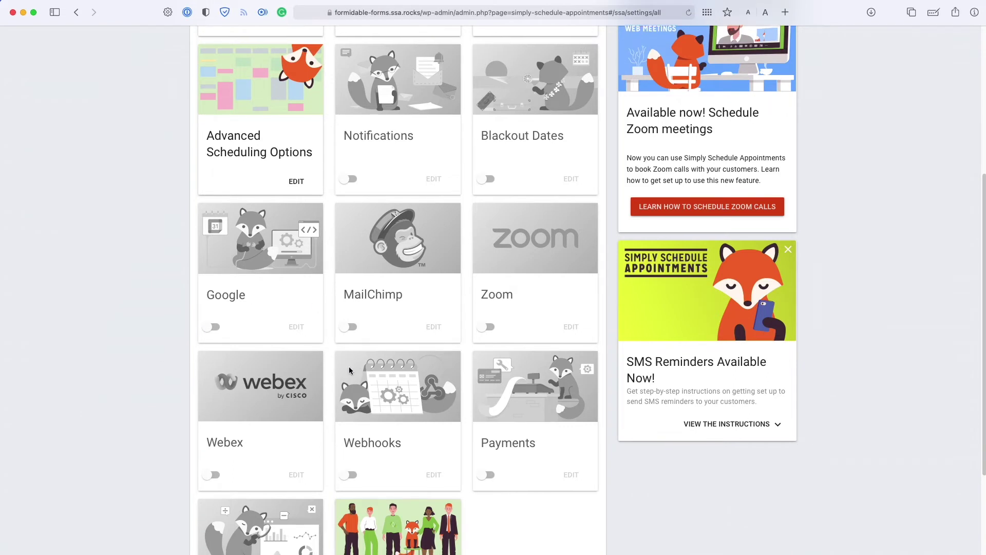
{"action": "scroll", "coordinate": [316, 369], "scroll_direction": "up", "scroll_amount": 1}
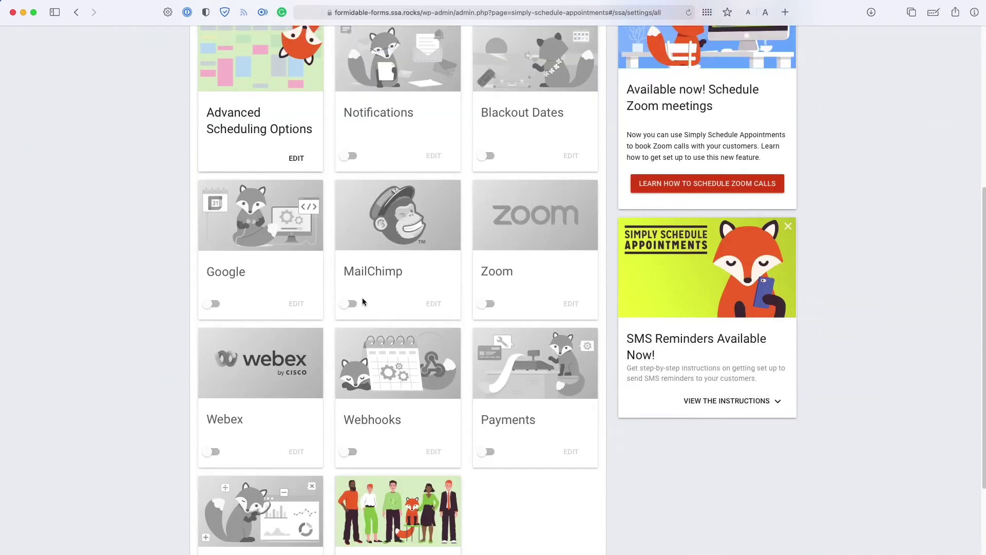
{"action": "left_click", "coordinate": [211, 304]}
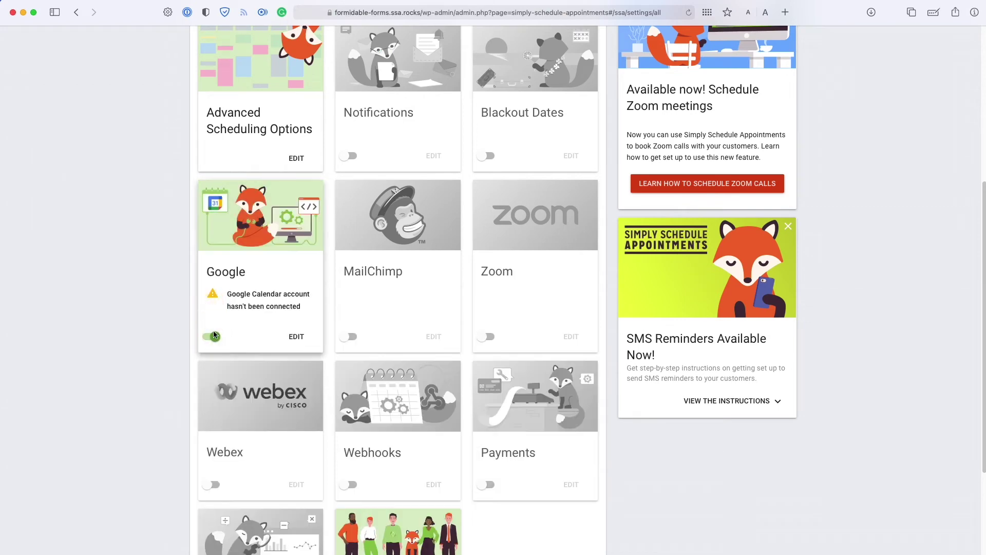
{"action": "left_click", "coordinate": [214, 335]}
{"action": "scroll", "coordinate": [286, 402], "scroll_direction": "down", "scroll_amount": 1}
{"action": "scroll", "coordinate": [117, 100], "scroll_direction": "up", "scroll_amount": 10}
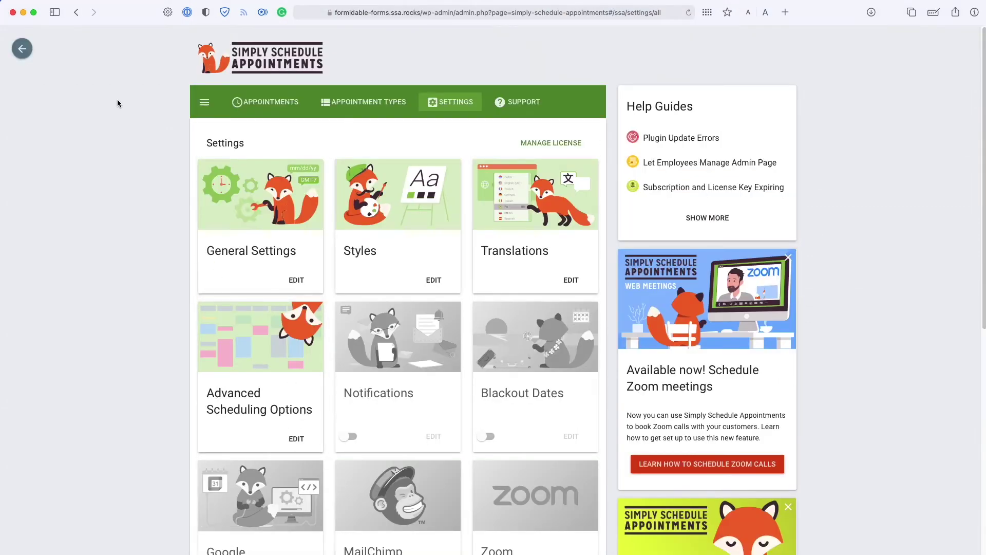
Return to the Dashboard and open the Contact Us form in the Formidable builder
{"action": "left_click", "coordinate": [29, 54]}
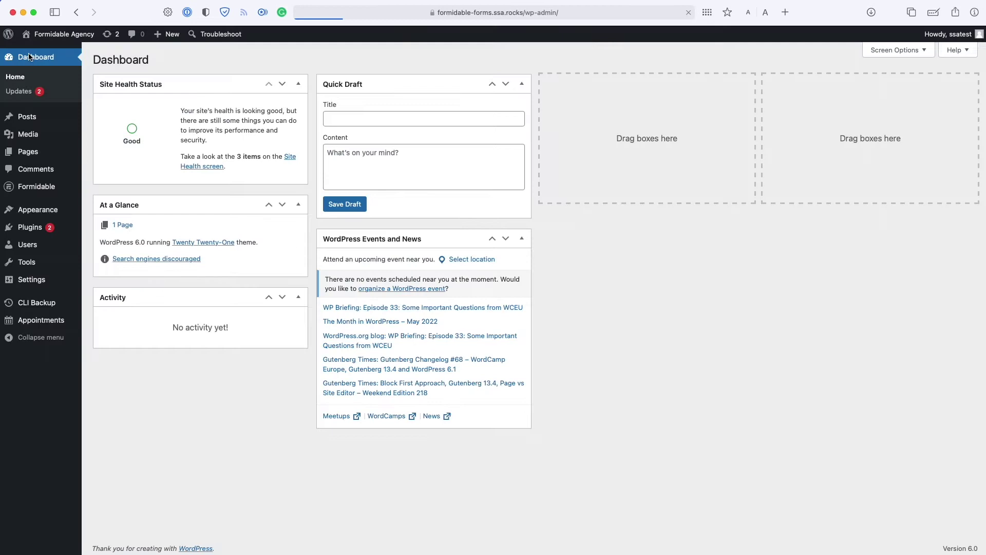
{"action": "left_click", "coordinate": [27, 189]}
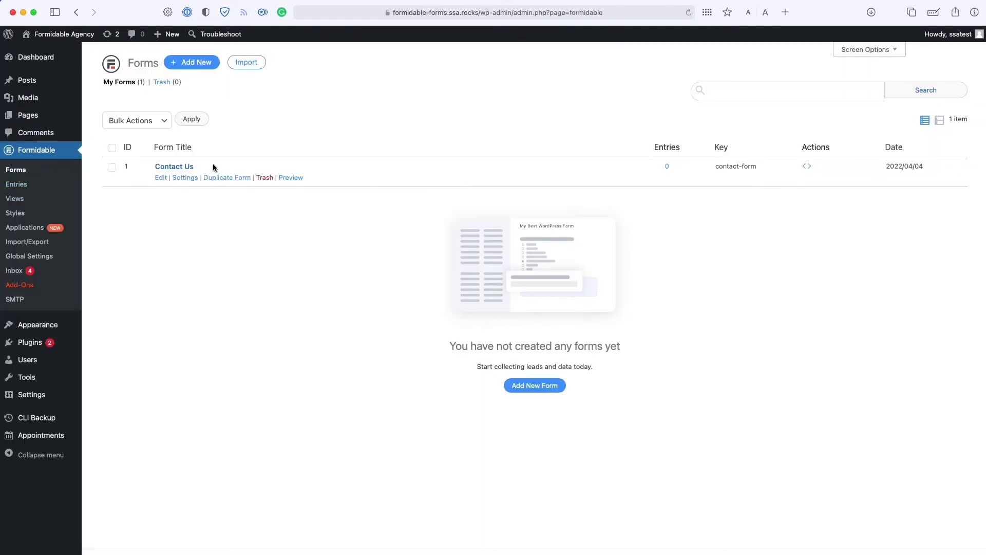
{"action": "left_click", "coordinate": [161, 179]}
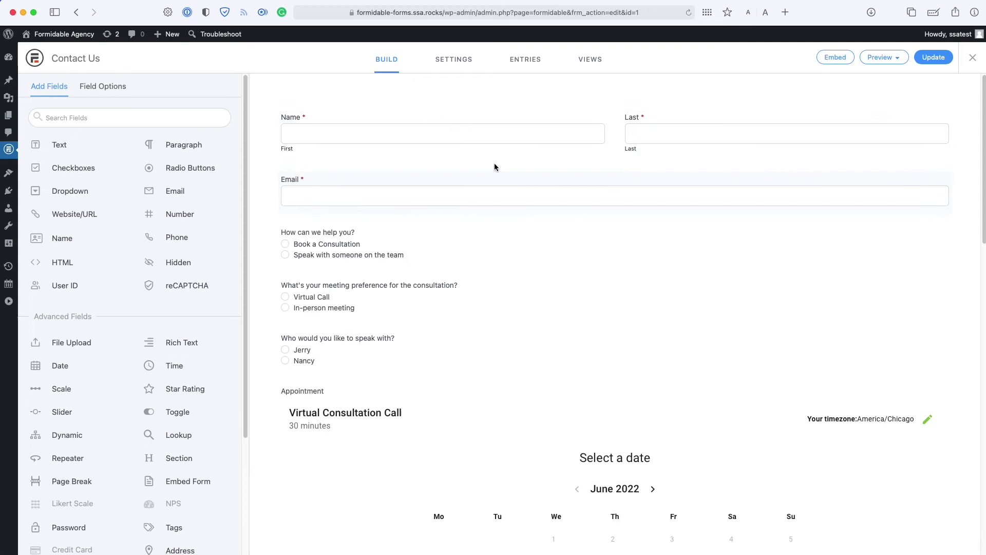
{"action": "scroll", "coordinate": [346, 198], "scroll_direction": "down", "scroll_amount": 1}
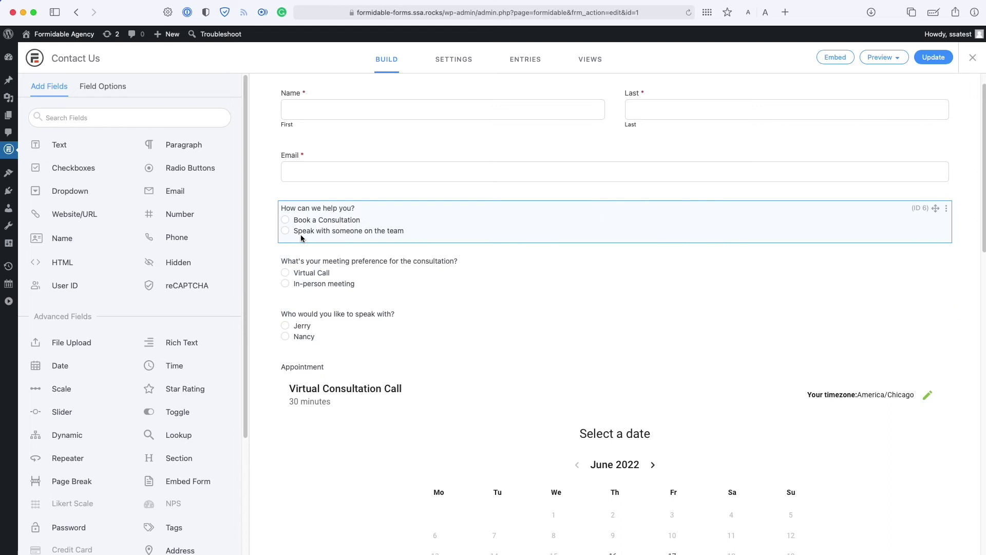
{"action": "scroll", "coordinate": [308, 247], "scroll_direction": "down", "scroll_amount": 10}
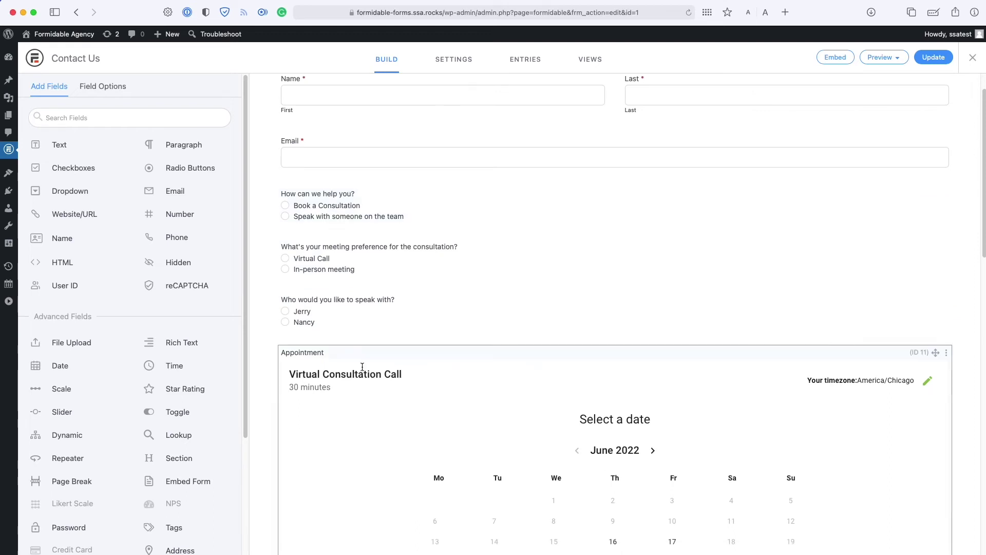
{"action": "scroll", "coordinate": [378, 303], "scroll_direction": "up", "scroll_amount": 3}
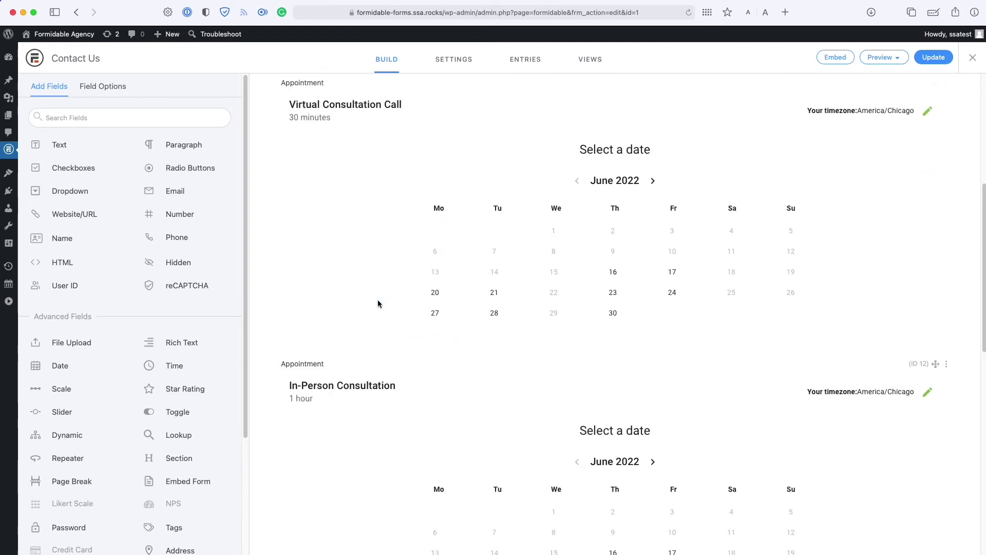
{"action": "scroll", "coordinate": [376, 307], "scroll_direction": "down", "scroll_amount": 10}
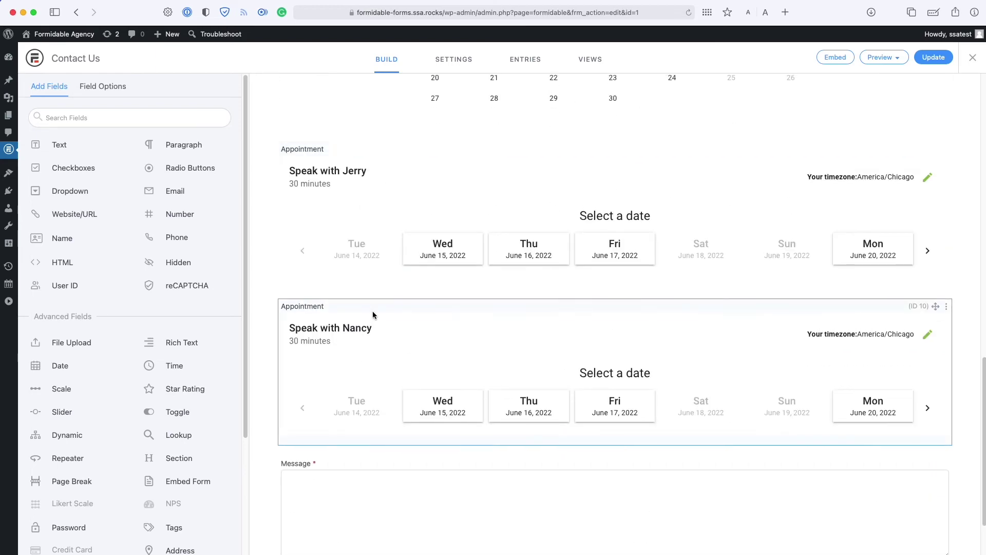
{"action": "scroll", "coordinate": [372, 313], "scroll_direction": "up", "scroll_amount": 7}
{"action": "scroll", "coordinate": [372, 315], "scroll_direction": "up", "scroll_amount": 4}
{"action": "scroll", "coordinate": [204, 433], "scroll_direction": "down", "scroll_amount": 3}
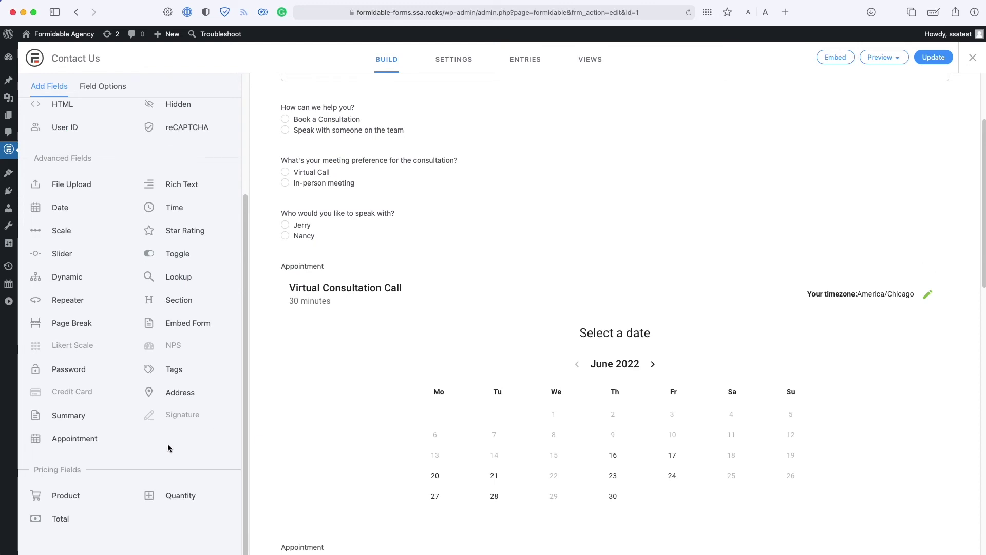
{"action": "left_click", "coordinate": [63, 439]}
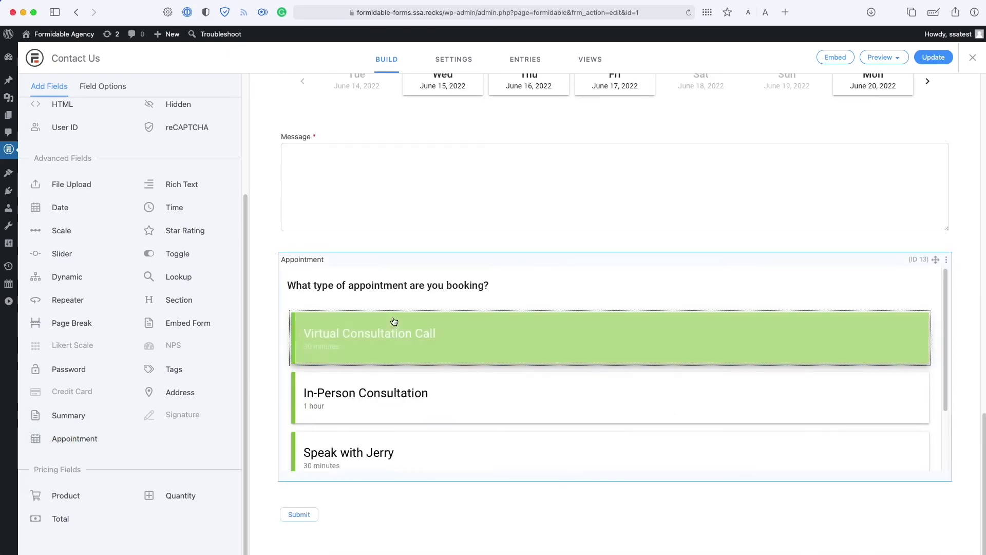
{"action": "scroll", "coordinate": [403, 344], "scroll_direction": "down", "scroll_amount": 2}
{"action": "scroll", "coordinate": [372, 269], "scroll_direction": "up", "scroll_amount": 1}
{"action": "left_click", "coordinate": [397, 405]}
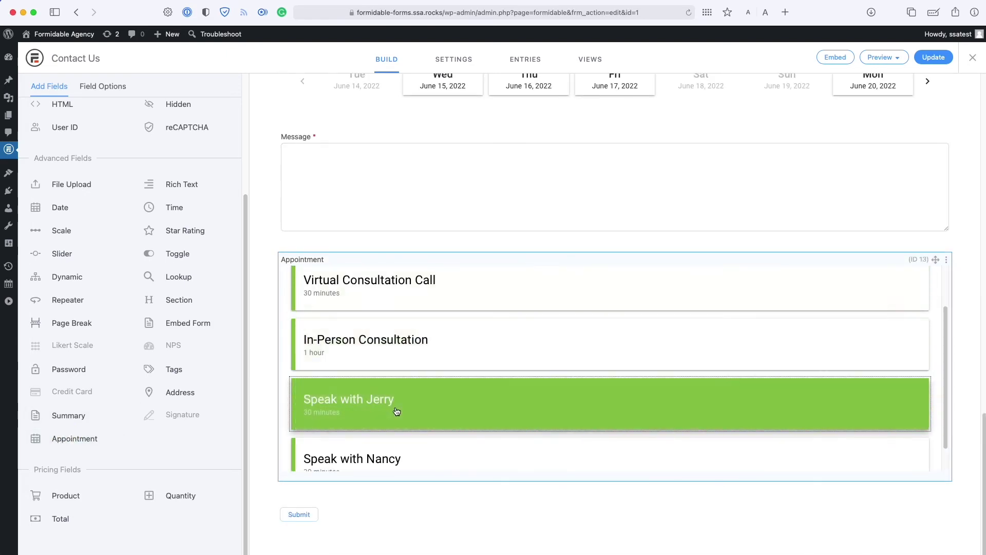
{"action": "left_click", "coordinate": [437, 329]}
{"action": "scroll", "coordinate": [433, 267], "scroll_direction": "up", "scroll_amount": 2}
{"action": "left_click", "coordinate": [426, 259]}
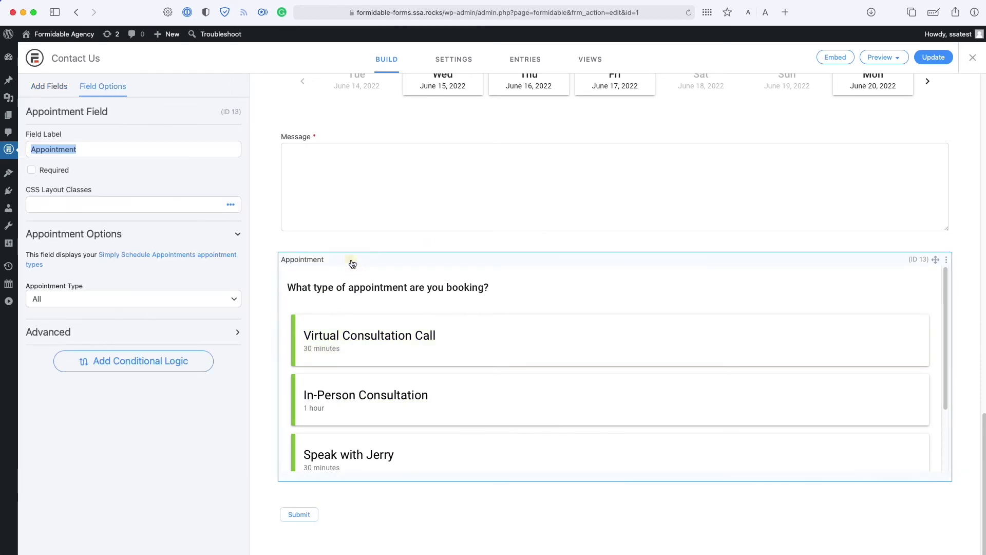
{"action": "left_click", "coordinate": [101, 300]}
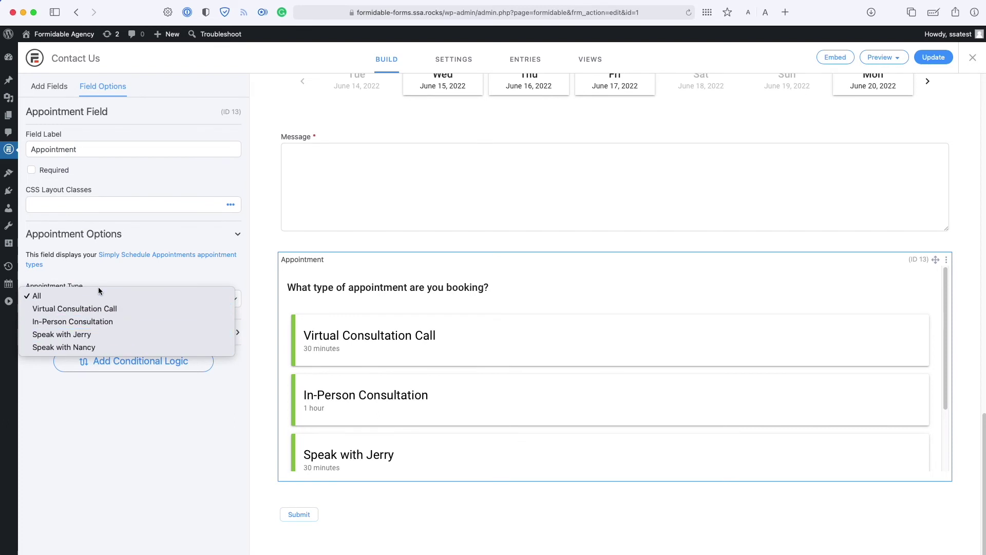
{"action": "left_click", "coordinate": [118, 270]}
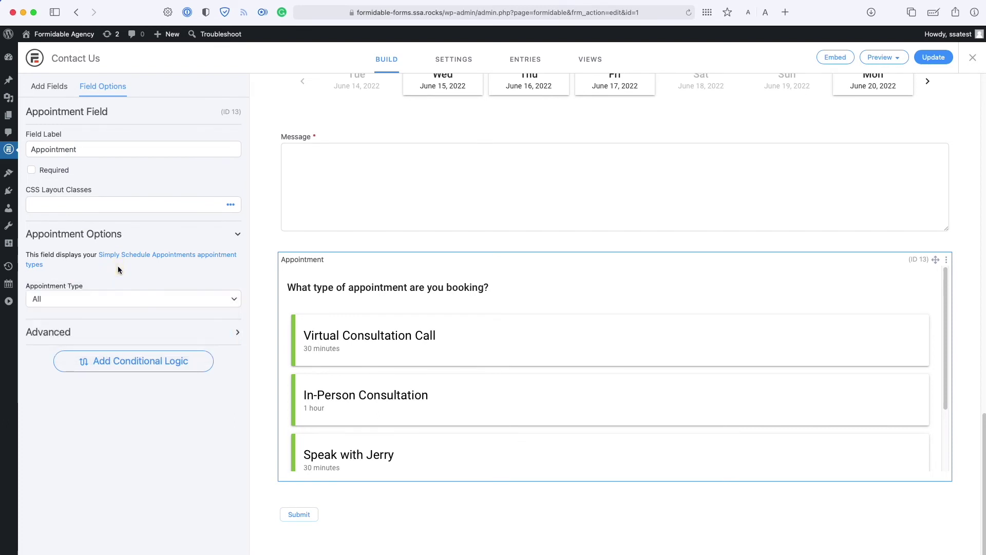
{"action": "left_click", "coordinate": [946, 262]}
{"action": "left_click", "coordinate": [924, 272]}
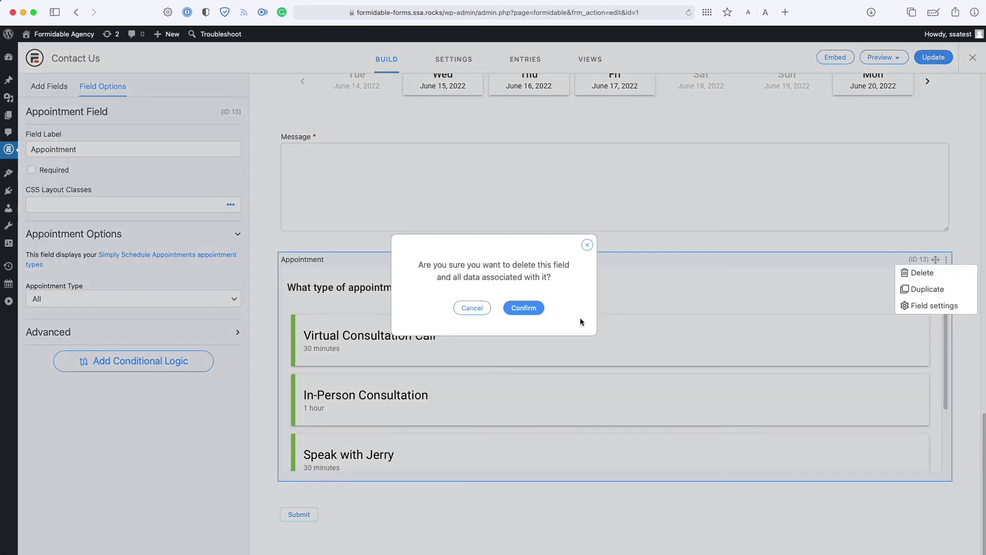
{"action": "left_click", "coordinate": [521, 308]}
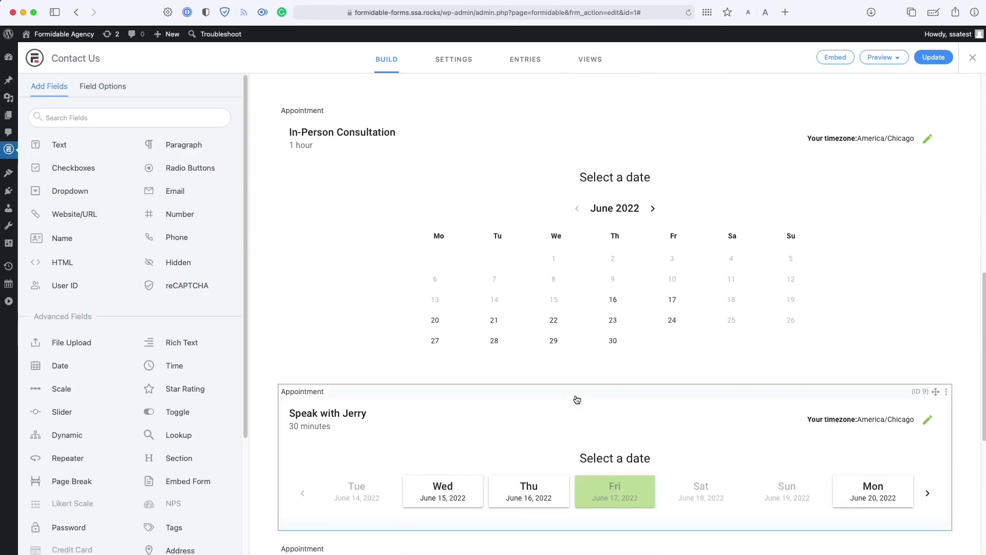
{"action": "scroll", "coordinate": [573, 395], "scroll_direction": "down", "scroll_amount": 5}
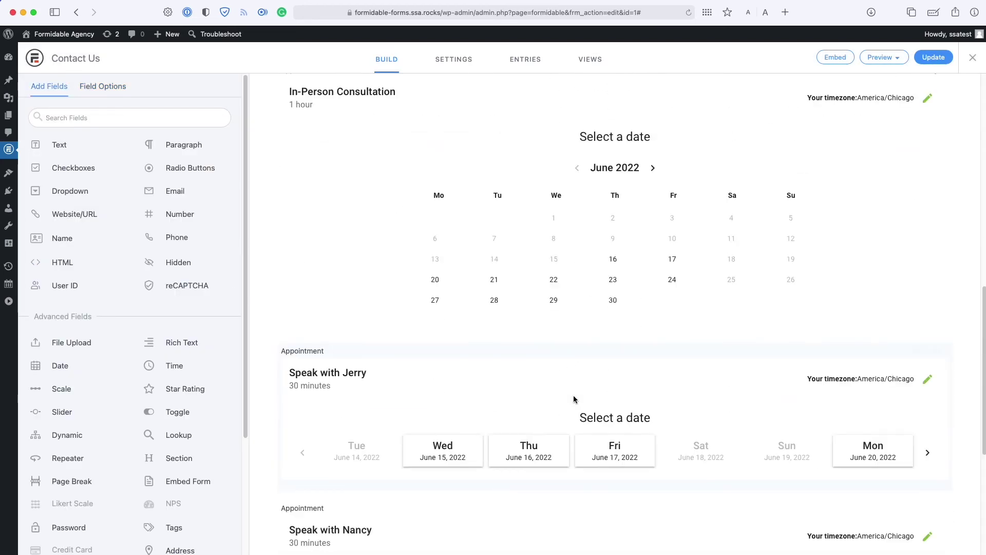
{"action": "scroll", "coordinate": [573, 400], "scroll_direction": "up", "scroll_amount": 10}
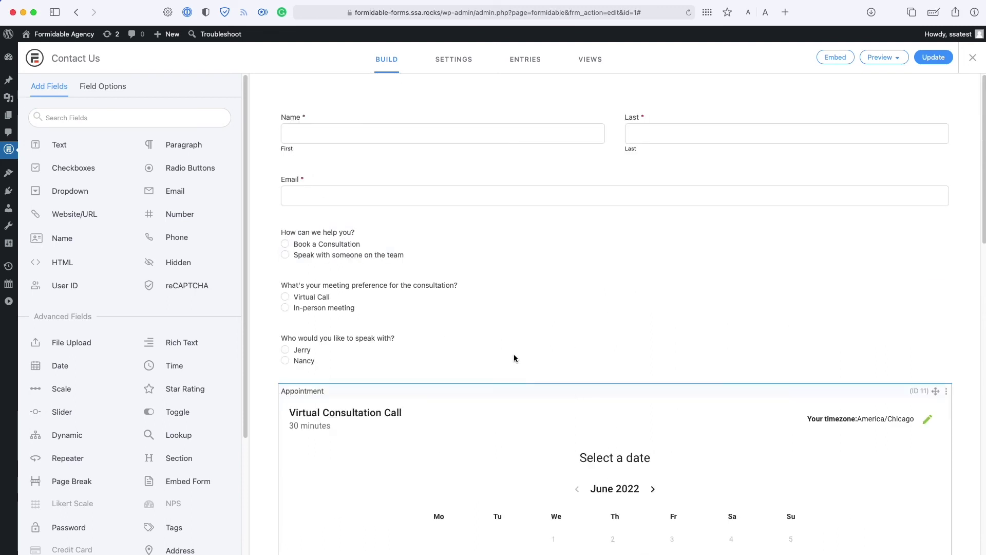
{"action": "scroll", "coordinate": [289, 213], "scroll_direction": "down", "scroll_amount": 1}
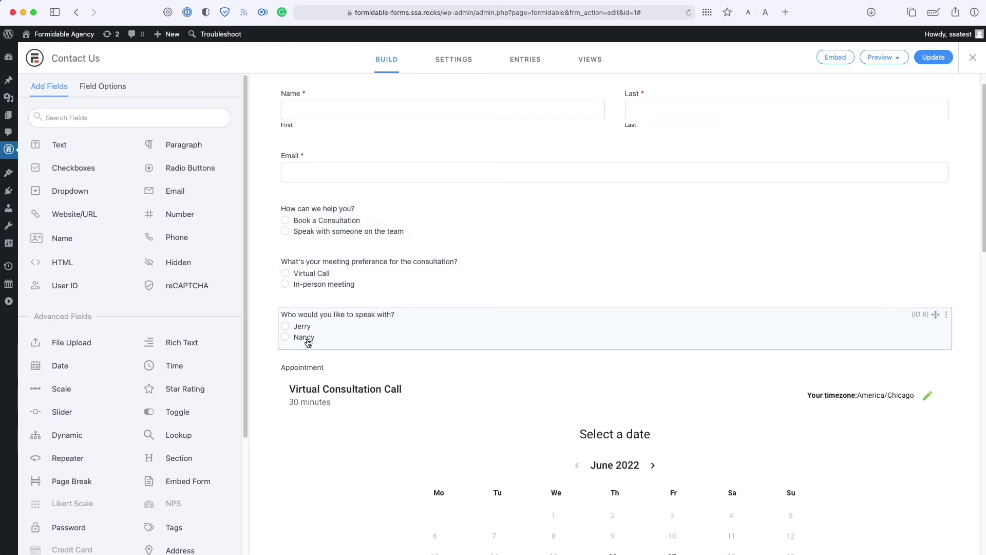
{"action": "scroll", "coordinate": [308, 342], "scroll_direction": "down", "scroll_amount": 10}
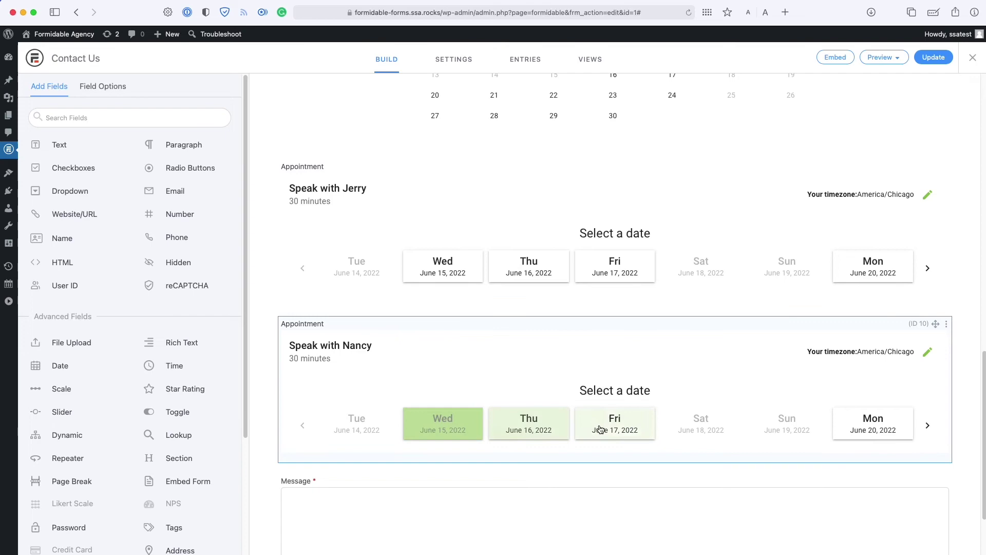
{"action": "scroll", "coordinate": [874, 393], "scroll_direction": "up", "scroll_amount": 15}
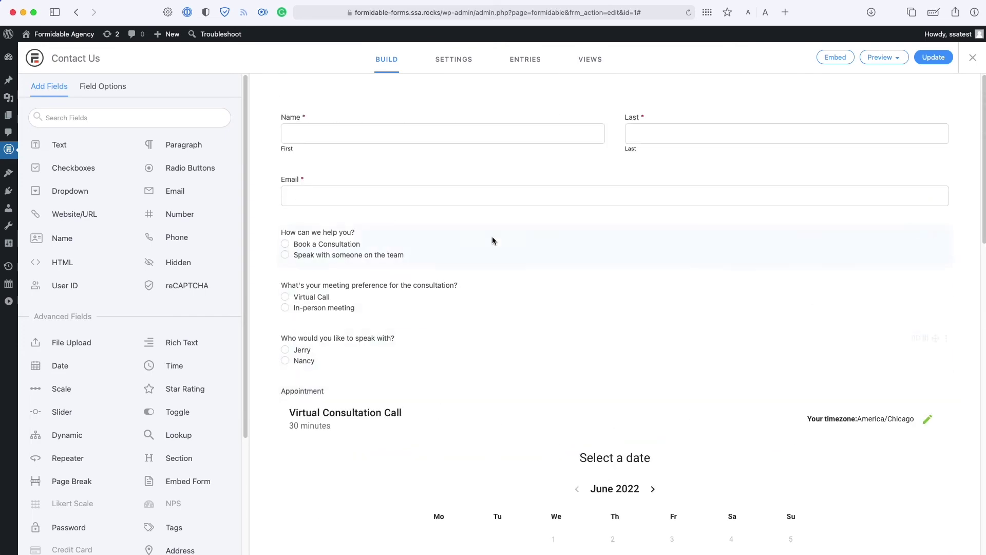
{"action": "scroll", "coordinate": [492, 238], "scroll_direction": "down", "scroll_amount": 2}
{"action": "scroll", "coordinate": [492, 239], "scroll_direction": "down", "scroll_amount": 1}
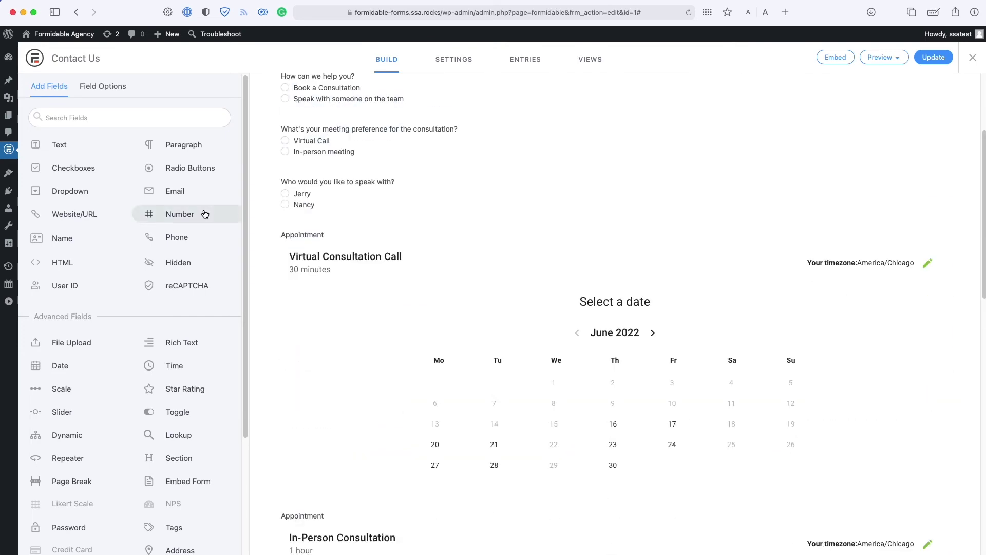
On the live site's Get in Touch form, enter a first name and email and choose to speak with someone on the team
{"action": "left_click", "coordinate": [66, 44]}
{"action": "scroll", "coordinate": [463, 276], "scroll_direction": "down", "scroll_amount": 5}
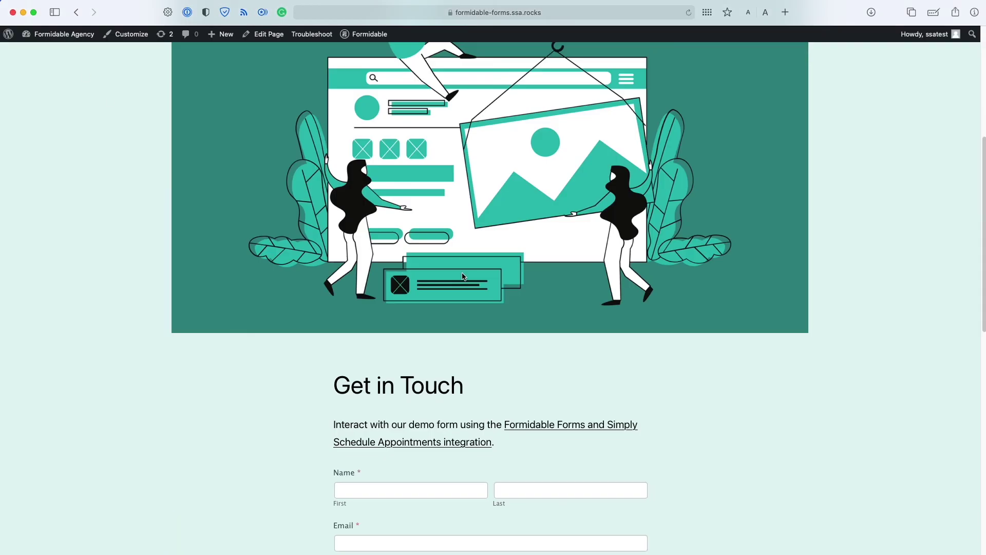
{"action": "scroll", "coordinate": [463, 276], "scroll_direction": "down", "scroll_amount": 7}
{"action": "scroll", "coordinate": [462, 276], "scroll_direction": "up", "scroll_amount": 3}
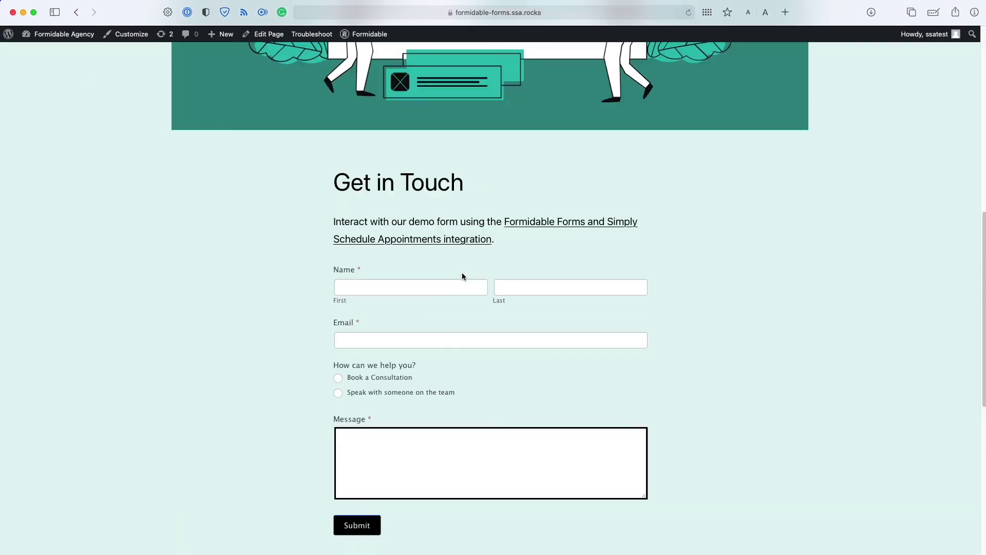
{"action": "left_click", "coordinate": [343, 285]}
{"action": "type", "text": "mary"}
{"action": "left_click", "coordinate": [511, 340]}
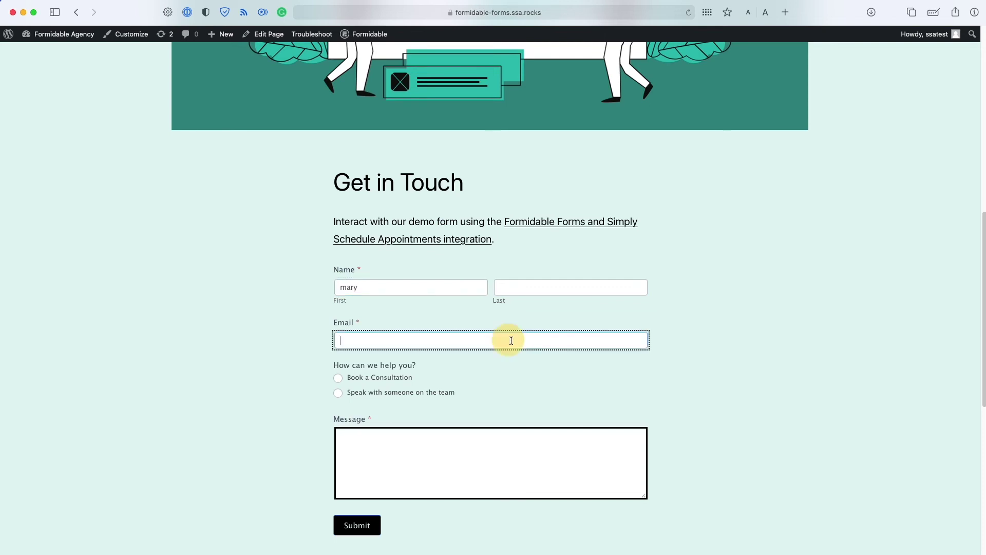
{"action": "type", "text": "mary@example.com"}
{"action": "left_click", "coordinate": [536, 290]}
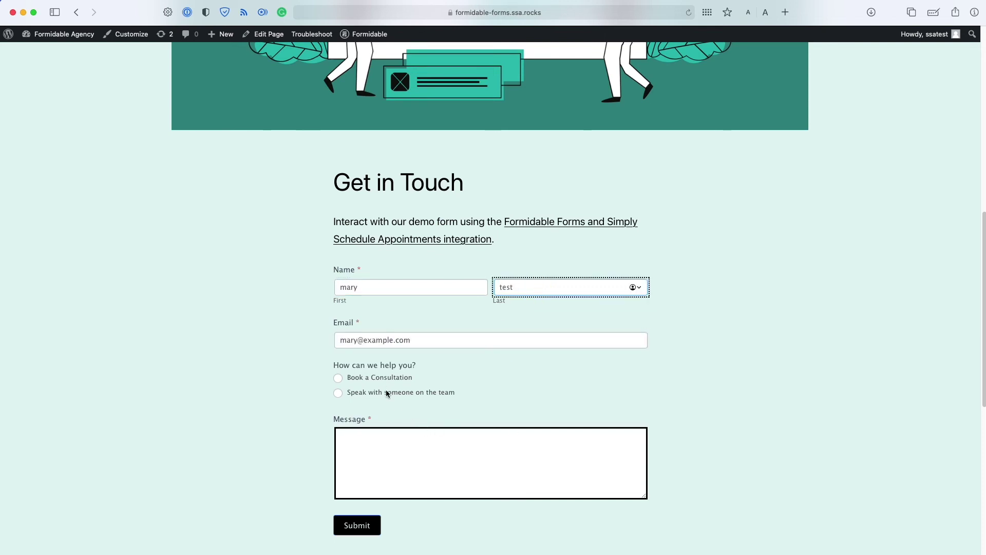
{"action": "left_click", "coordinate": [387, 391]}
Book Thursday June 16 at 12:00 PM, add a short message 'h', and submit the test request
{"action": "scroll", "coordinate": [390, 380], "scroll_direction": "down", "scroll_amount": 3}
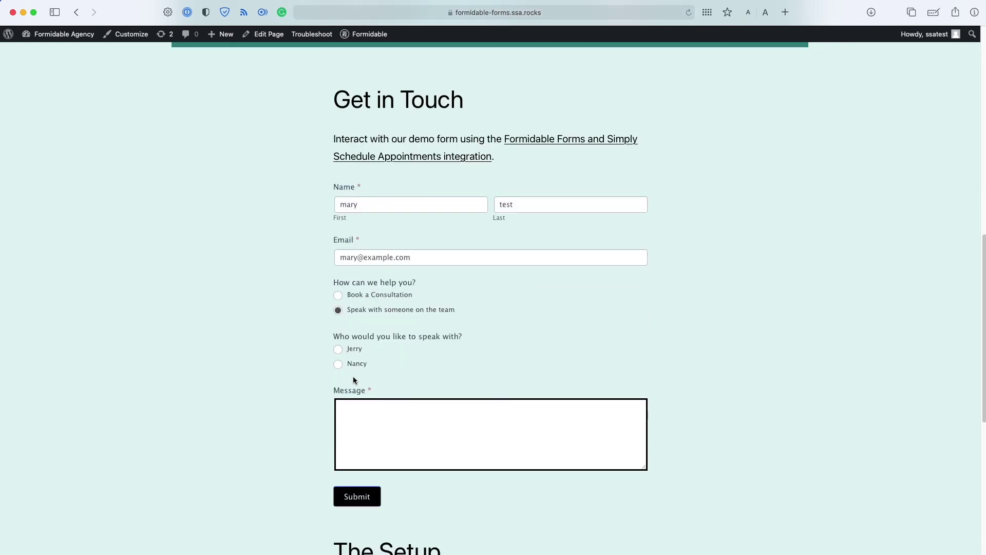
{"action": "scroll", "coordinate": [351, 367], "scroll_direction": "down", "scroll_amount": 5}
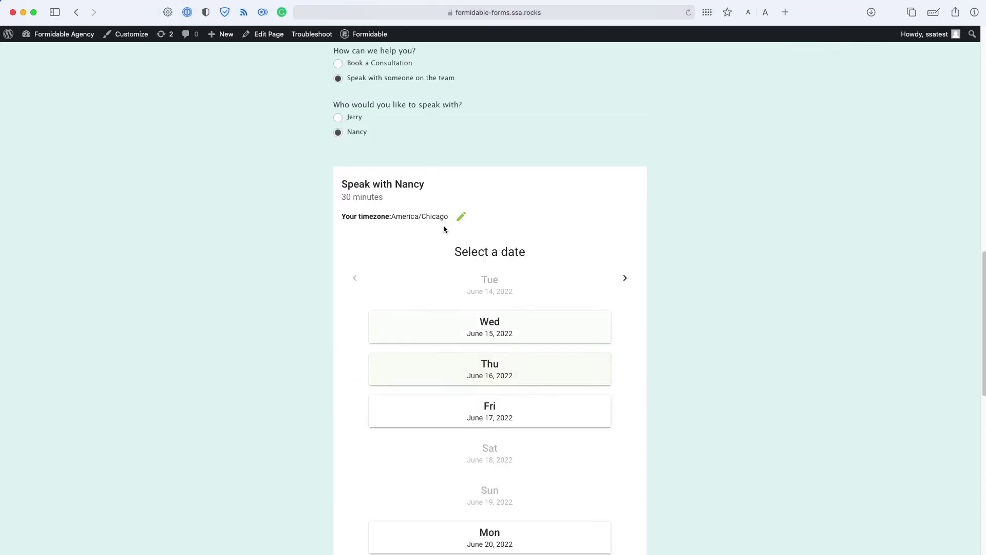
{"action": "left_click", "coordinate": [526, 348]}
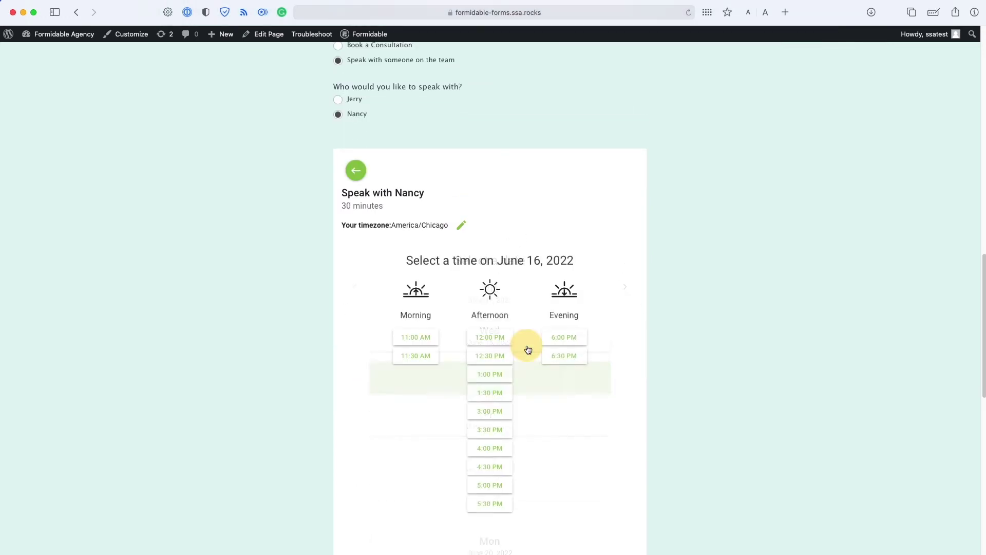
{"action": "left_click", "coordinate": [498, 240]}
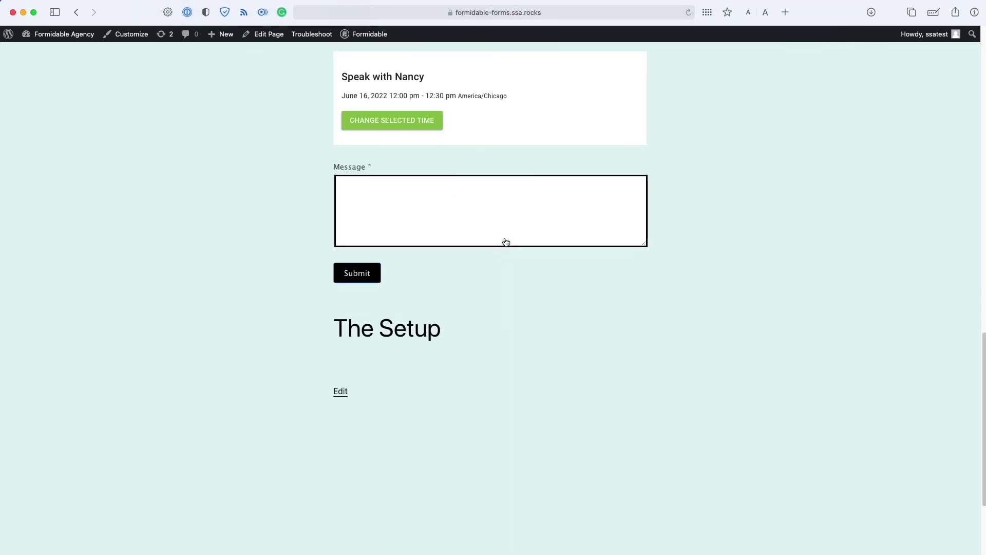
{"action": "left_click", "coordinate": [494, 232]}
{"action": "type", "text": "hello"}
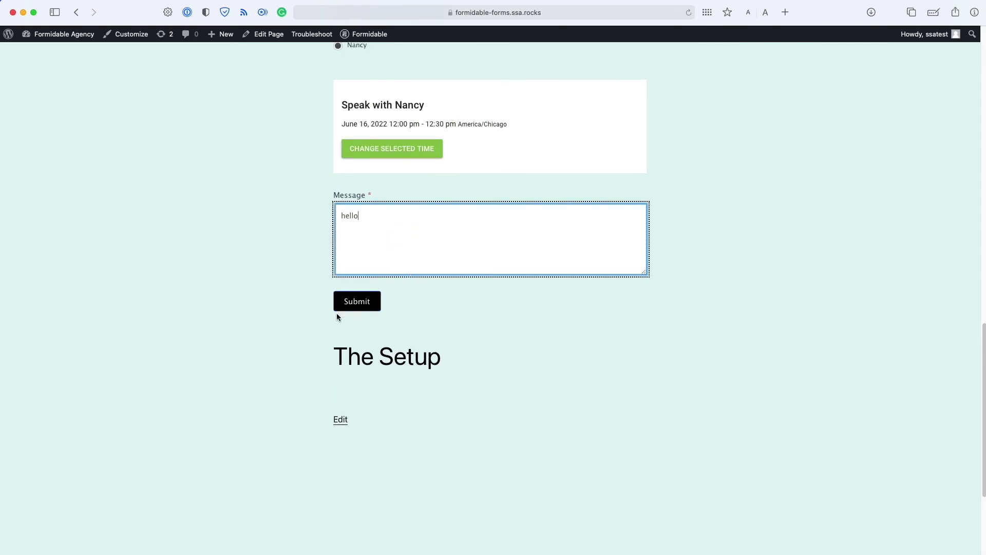
{"action": "left_click", "coordinate": [342, 277]}
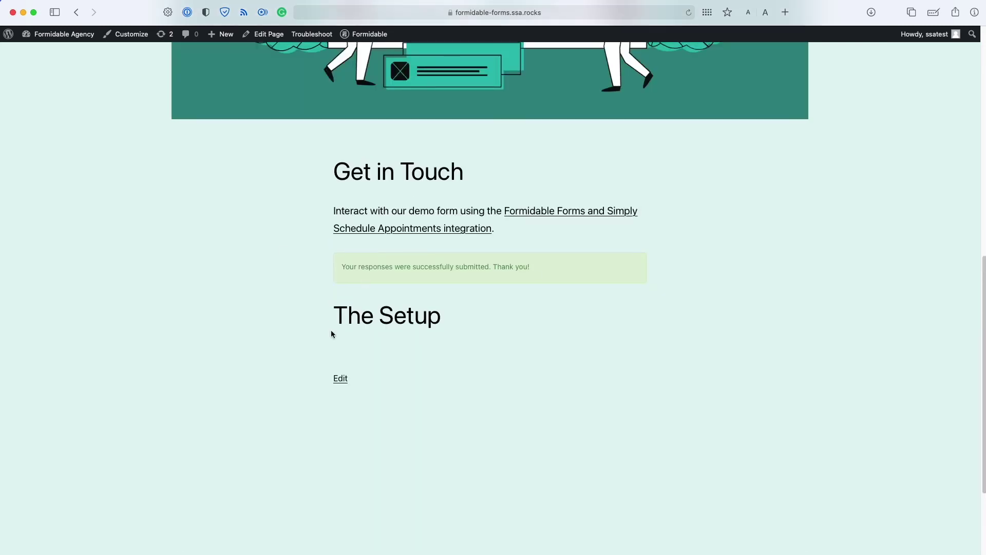
{"action": "scroll", "coordinate": [403, 303], "scroll_direction": "up", "scroll_amount": 3}
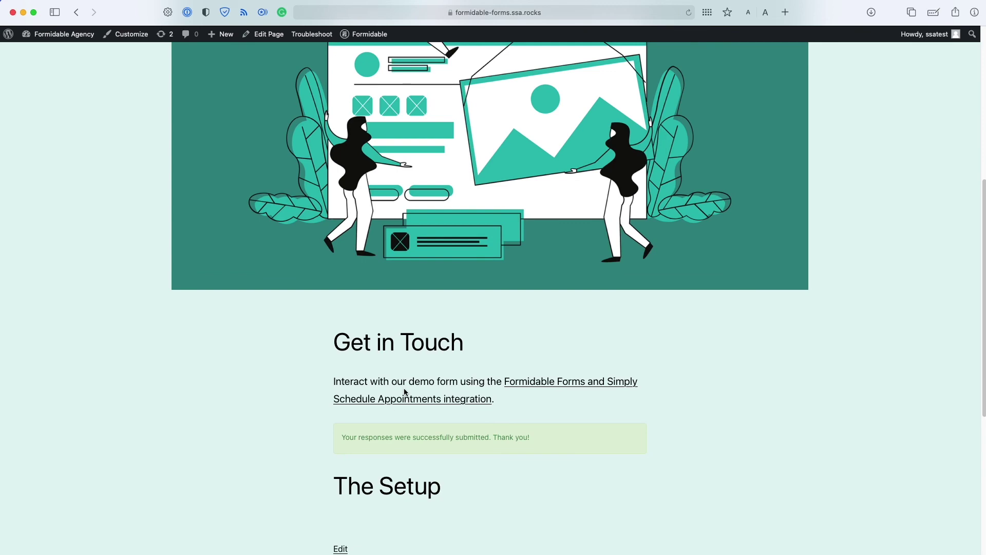
{"action": "scroll", "coordinate": [370, 359], "scroll_direction": "up", "scroll_amount": 5}
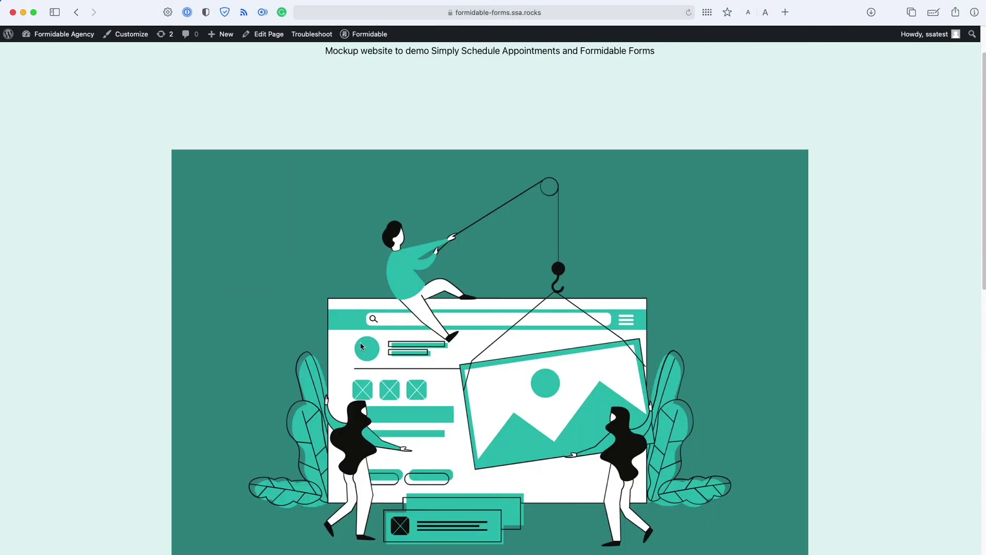
Open the Contact Us submission from Formidable Entries and highlight its appointment date
{"action": "left_click", "coordinate": [80, 33]}
{"action": "mouse_move", "coordinate": [36, 187]}
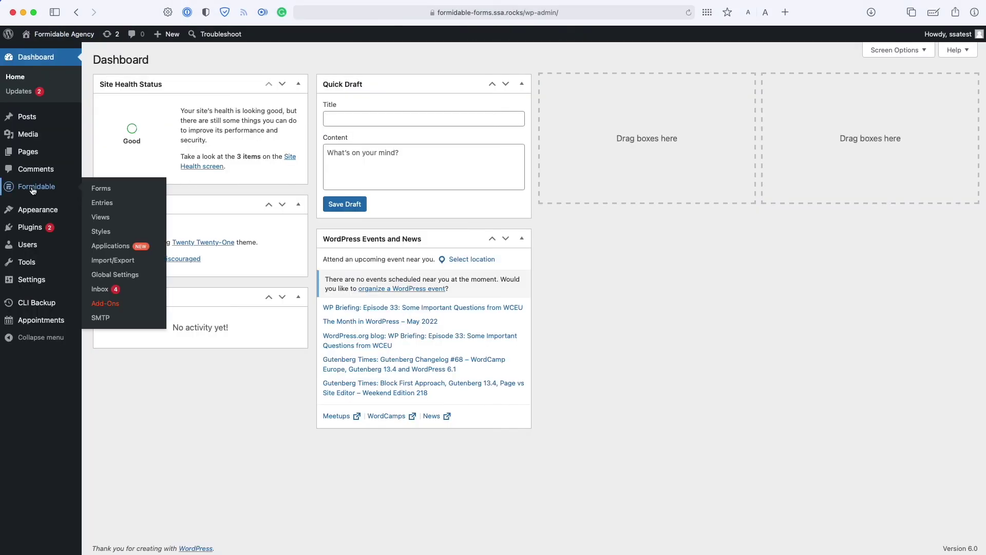
{"action": "left_click", "coordinate": [115, 204]}
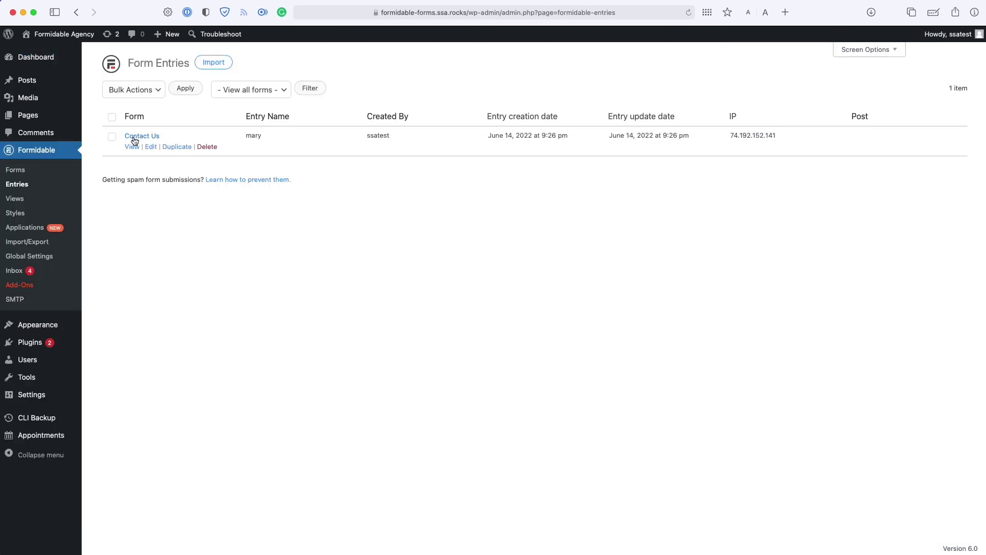
{"action": "left_click", "coordinate": [132, 147]}
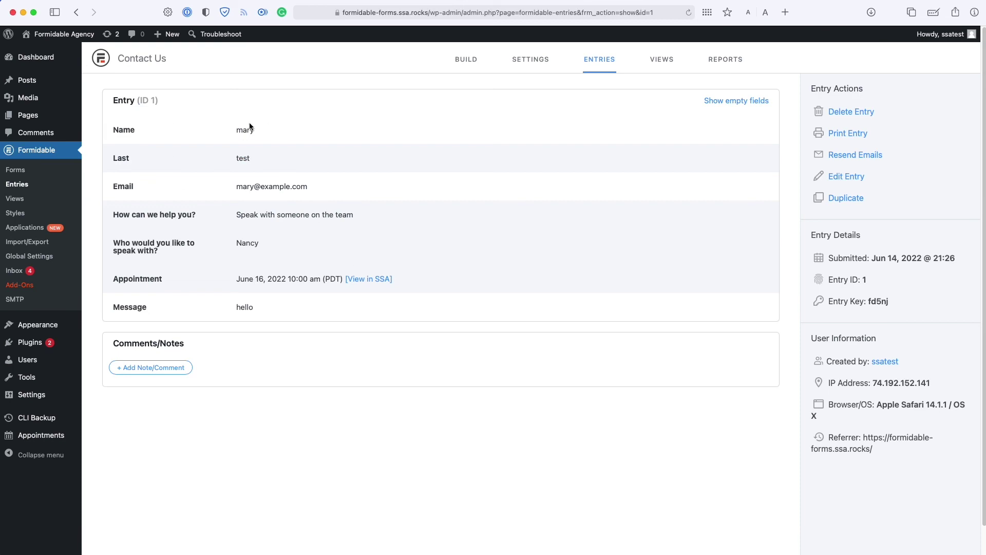
{"action": "left_click_drag", "start_coordinate": [239, 281], "coordinate": [277, 279]}
Open the linked Speak with Nancy appointment in SSA, scroll through its details, and go to View All Appointments
{"action": "left_click", "coordinate": [377, 279]}
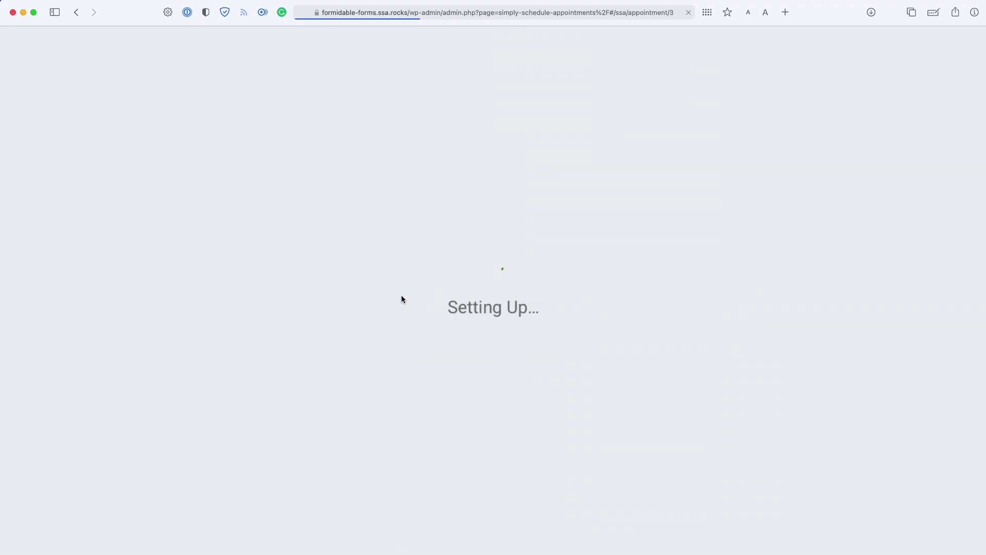
{"action": "scroll", "coordinate": [404, 297], "scroll_direction": "down", "scroll_amount": 2}
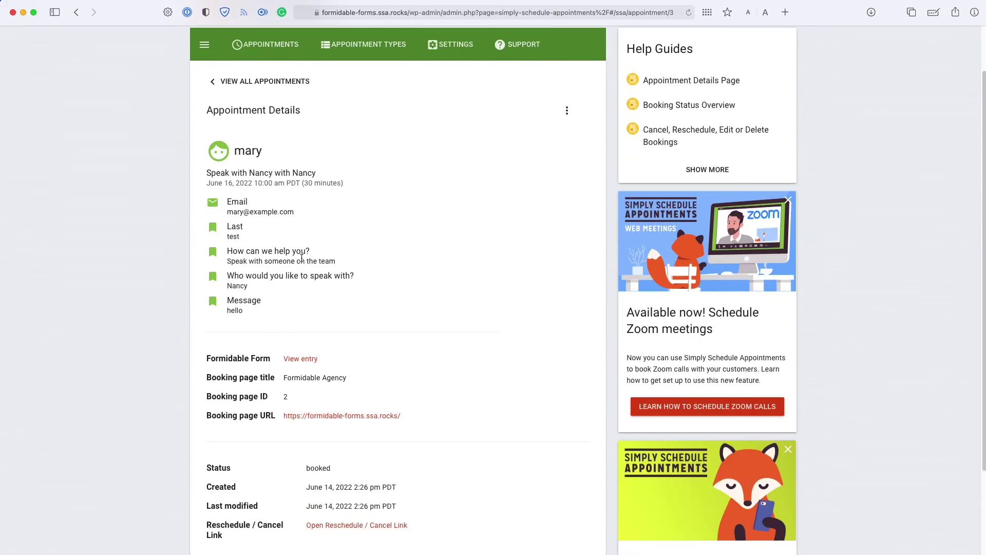
{"action": "scroll", "coordinate": [279, 263], "scroll_direction": "down", "scroll_amount": 1}
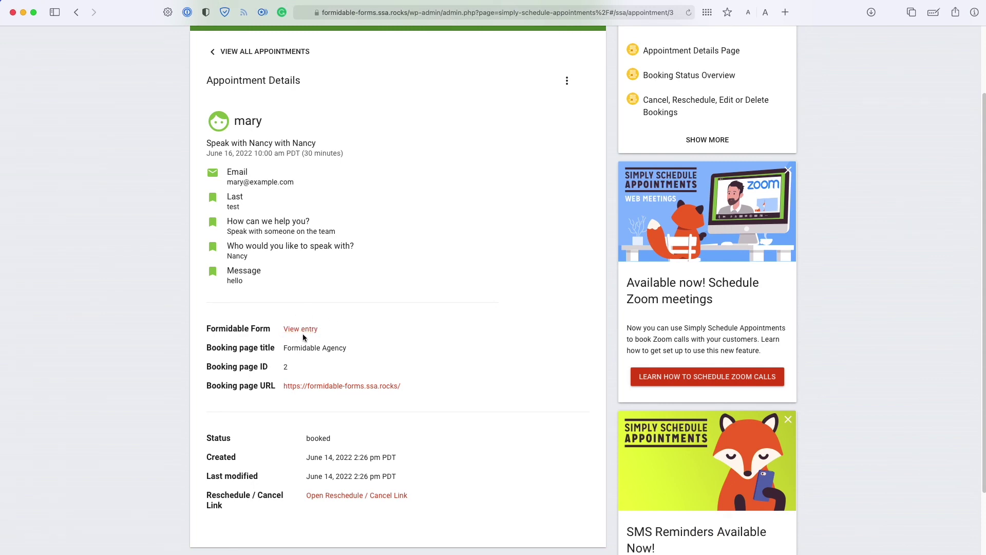
{"action": "scroll", "coordinate": [303, 308], "scroll_direction": "up", "scroll_amount": 2}
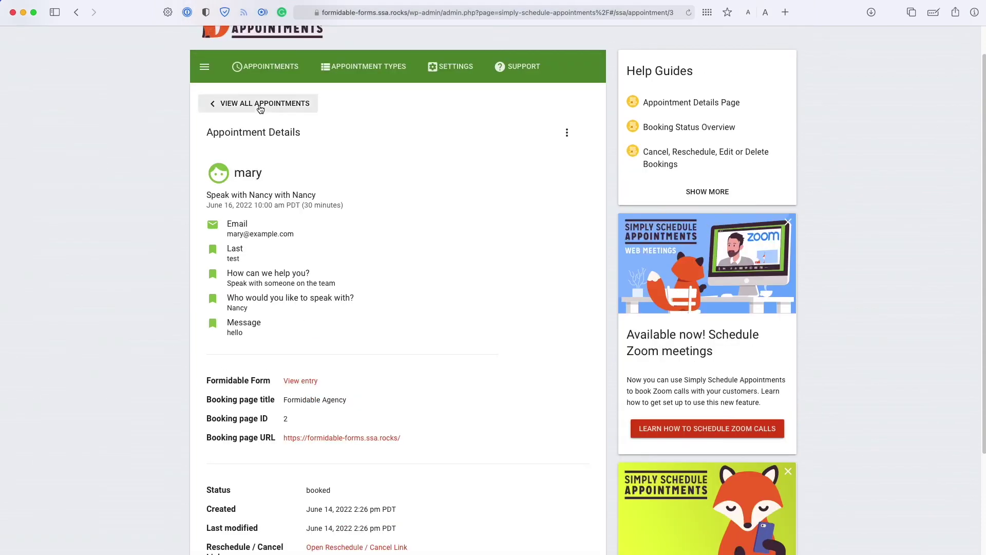
{"action": "left_click", "coordinate": [260, 106]}
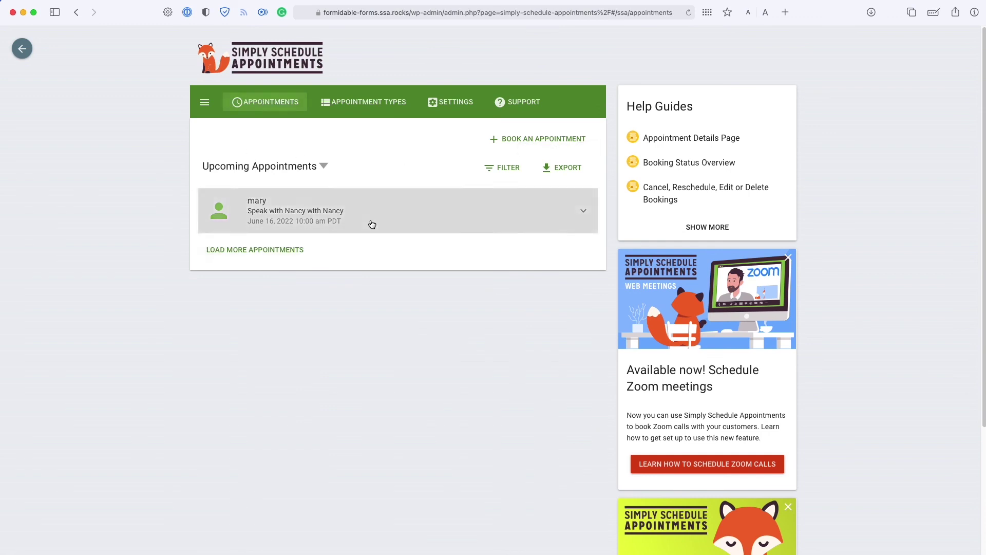
Expand the June 16 Speak with Nancy booking row to show its submitted answers
{"action": "left_click", "coordinate": [349, 220]}
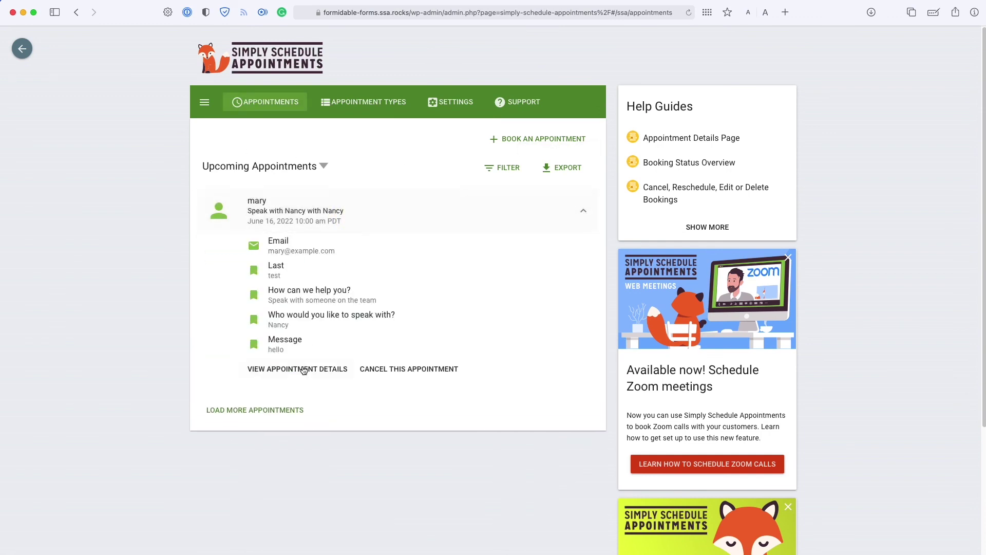